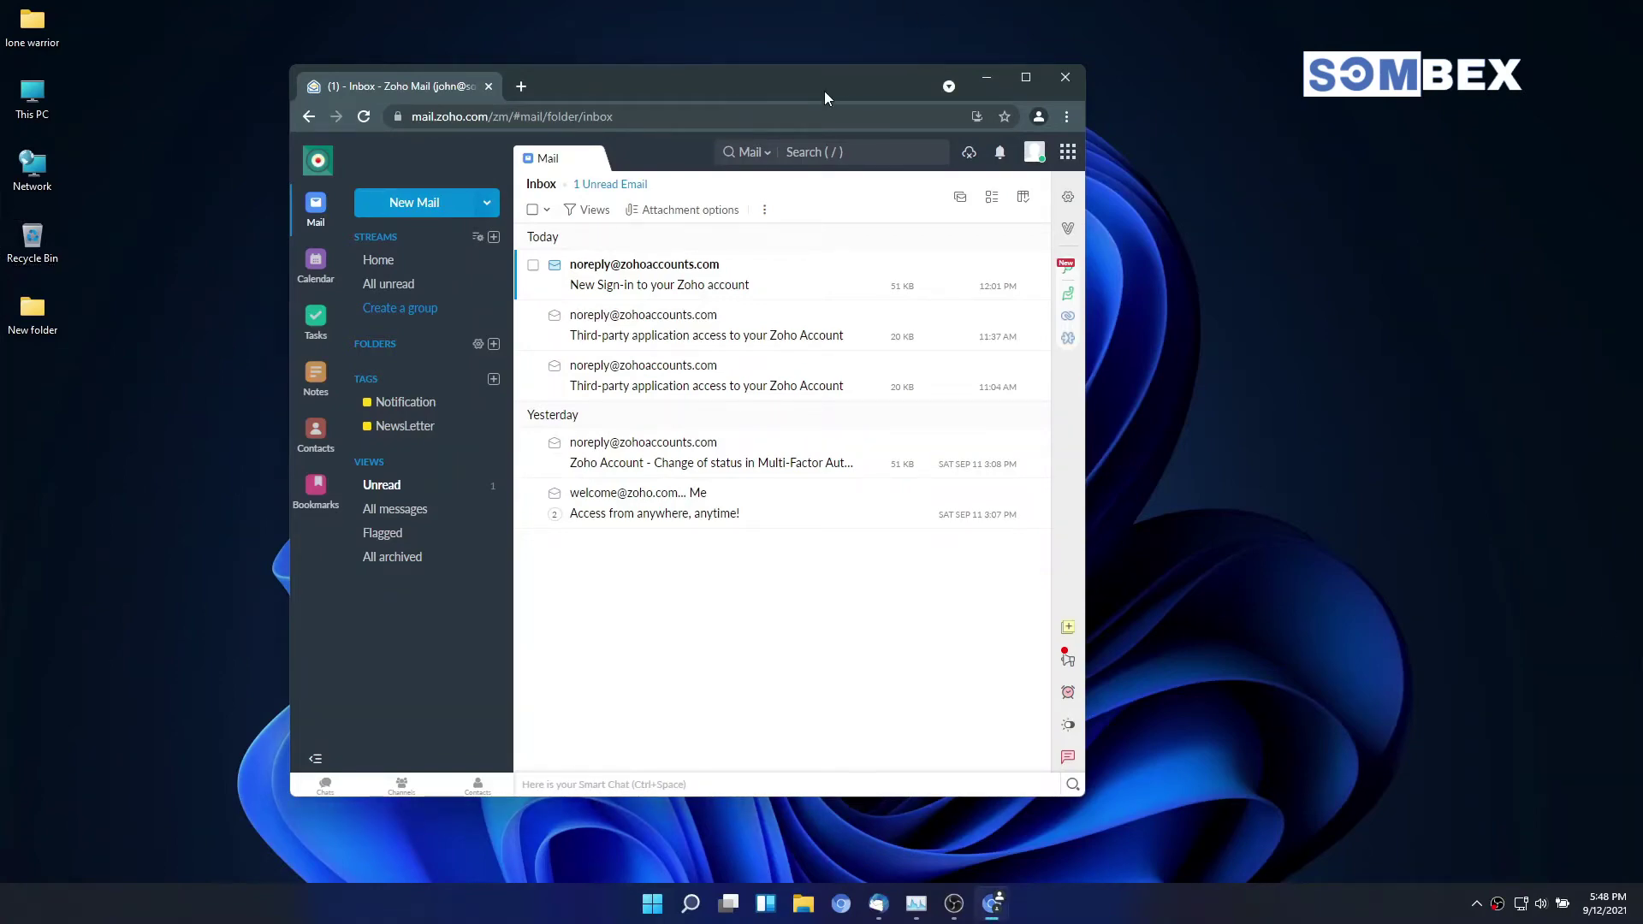
Step: Maximize the browser window showing the Zoho Mail inbox to fill the screen
{"action": "left_click_drag", "start_coordinate": [824, 91], "coordinate": [828, 6]}
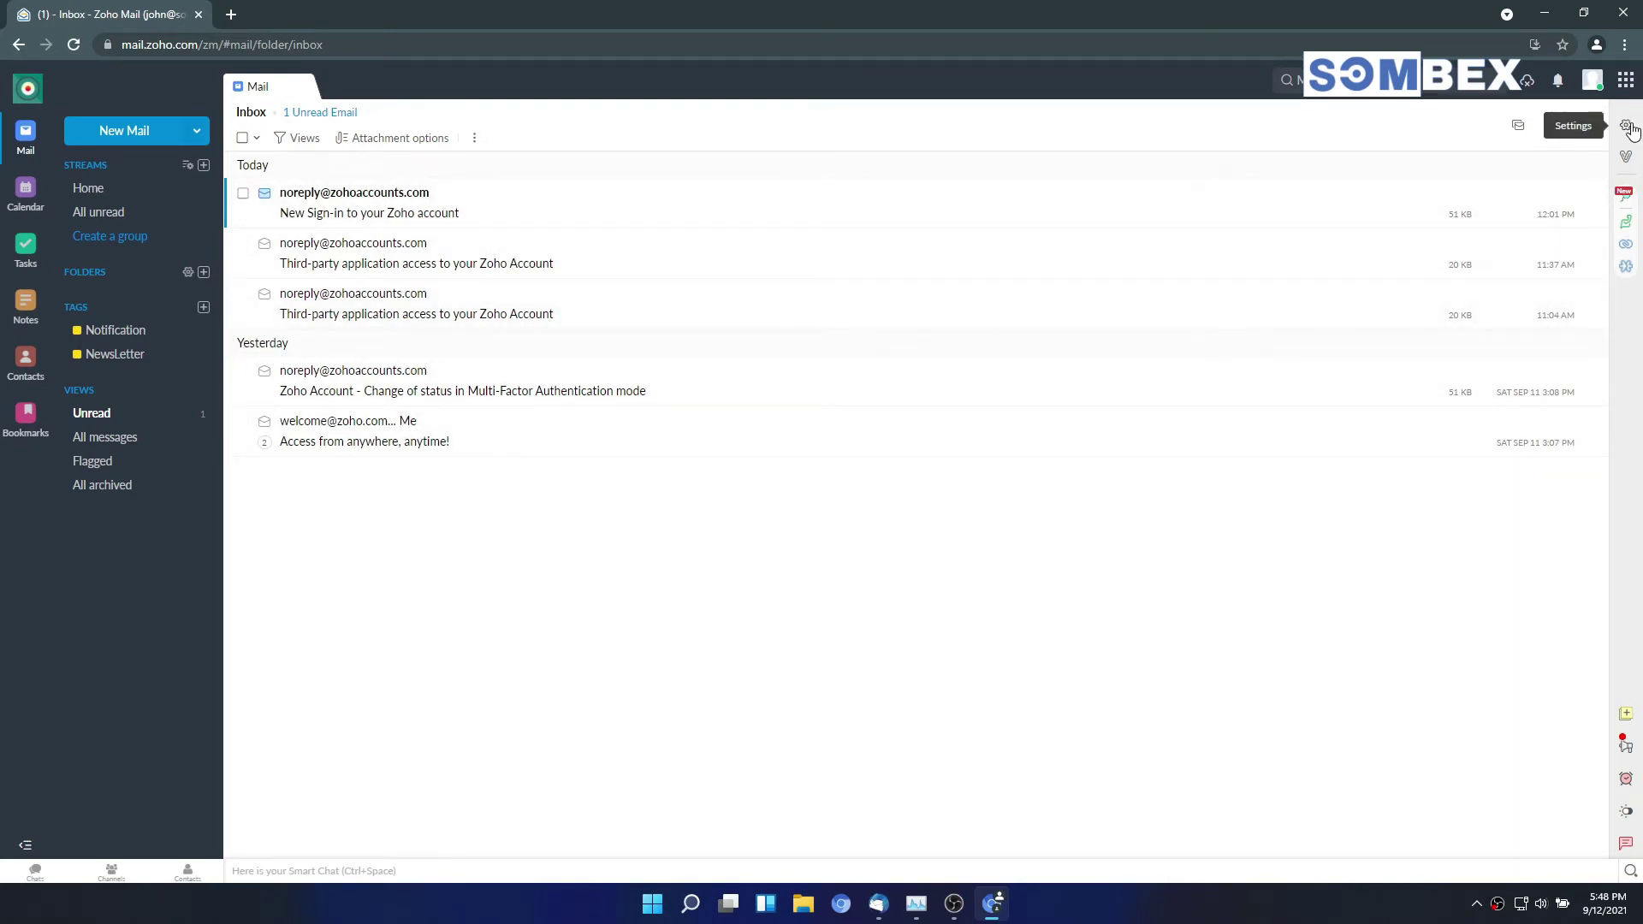
Step: Open the Mail accounts section of Zoho Mail settings
{"action": "left_click", "coordinate": [1628, 126]}
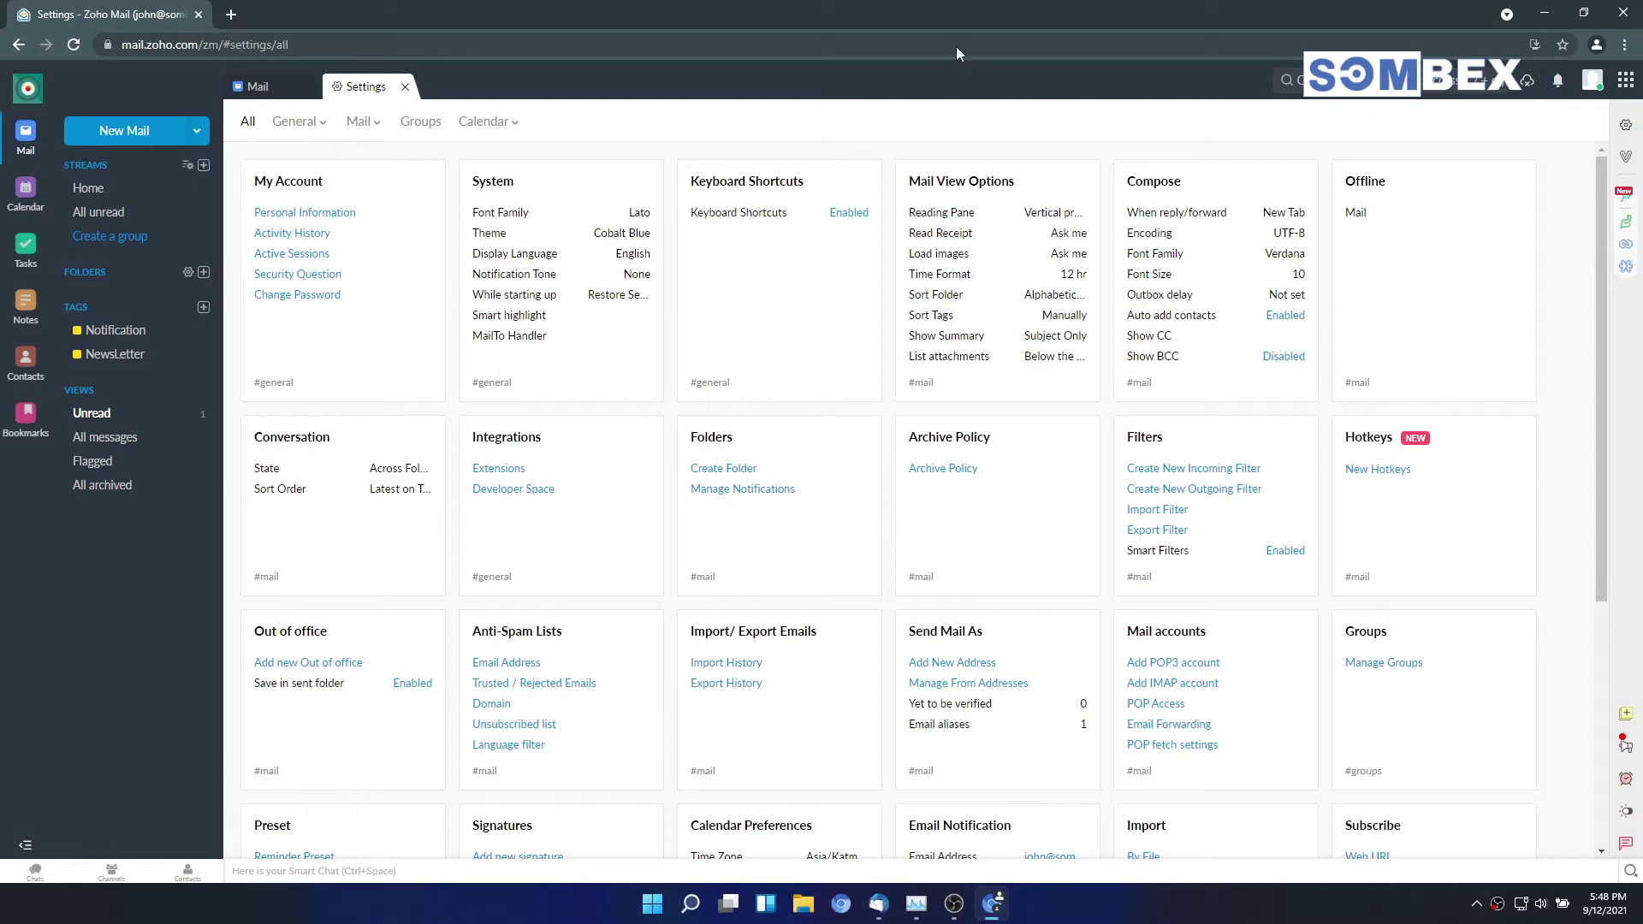
{"action": "left_click", "coordinate": [362, 127]}
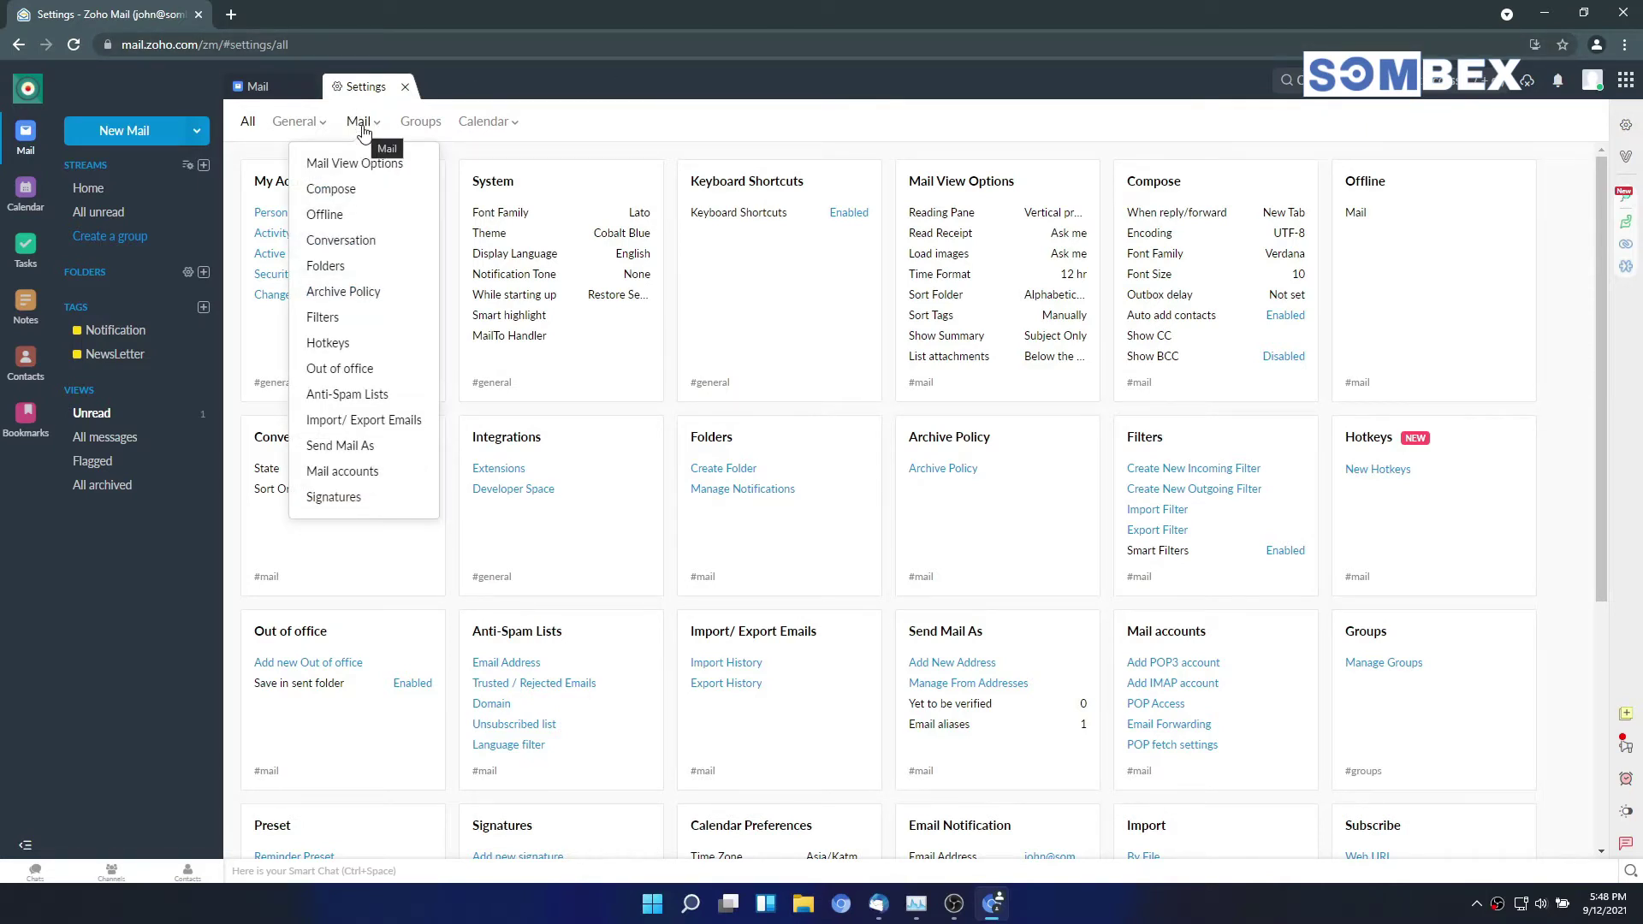
{"action": "left_click", "coordinate": [405, 478]}
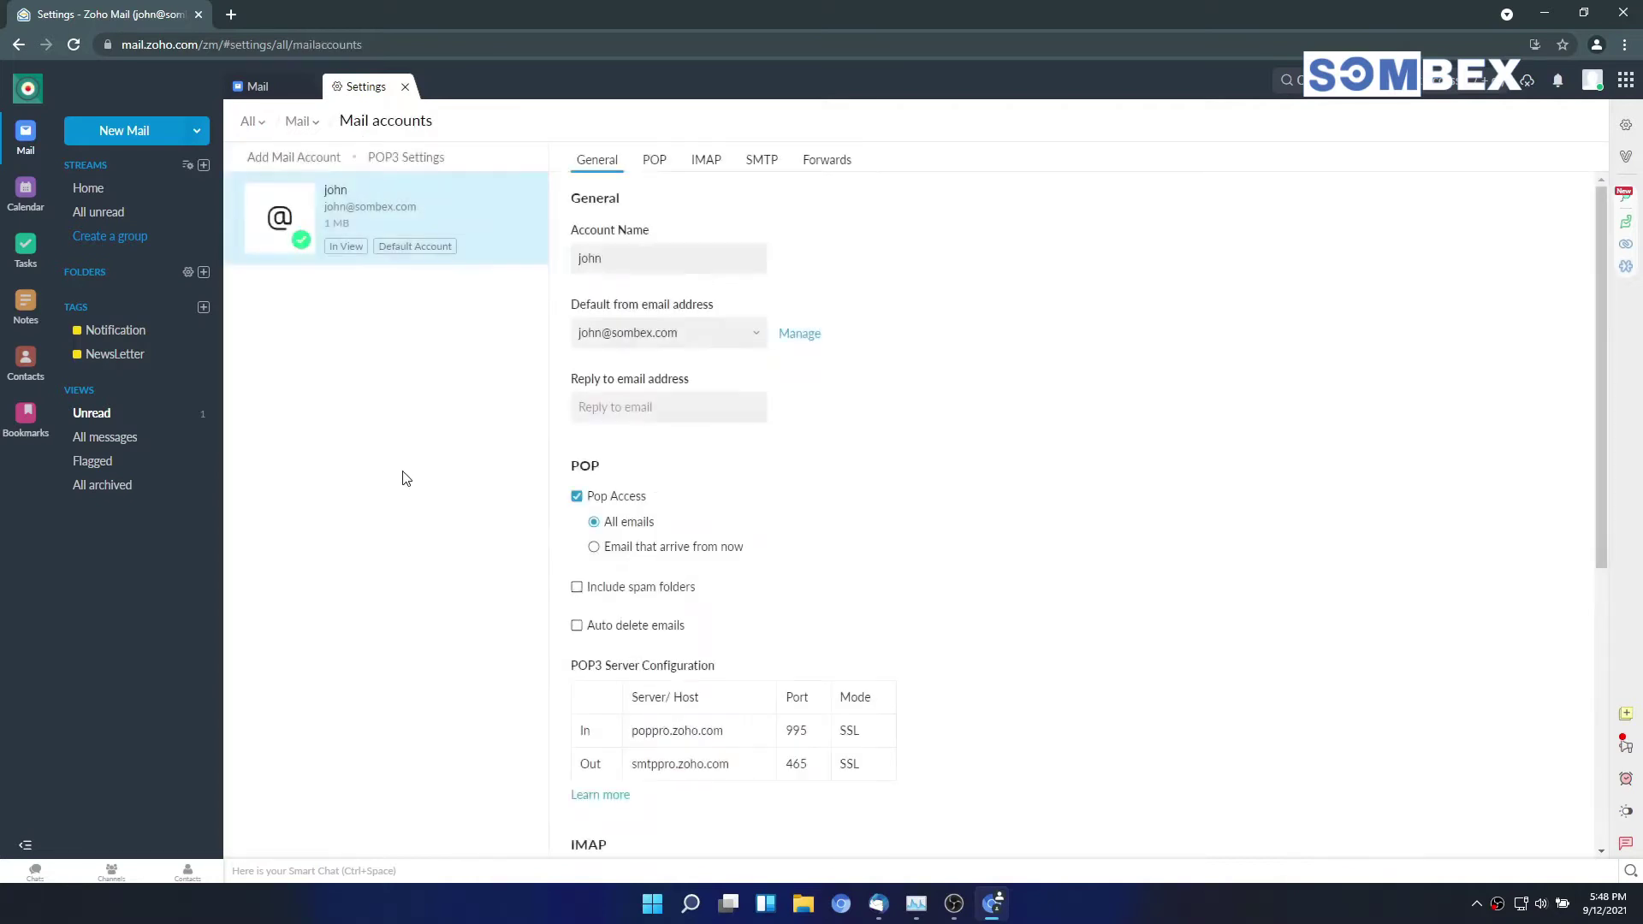
{"action": "scroll", "coordinate": [982, 510], "scroll_direction": "down", "scroll_amount": 1}
{"action": "scroll", "coordinate": [983, 510], "scroll_direction": "down", "scroll_amount": 5}
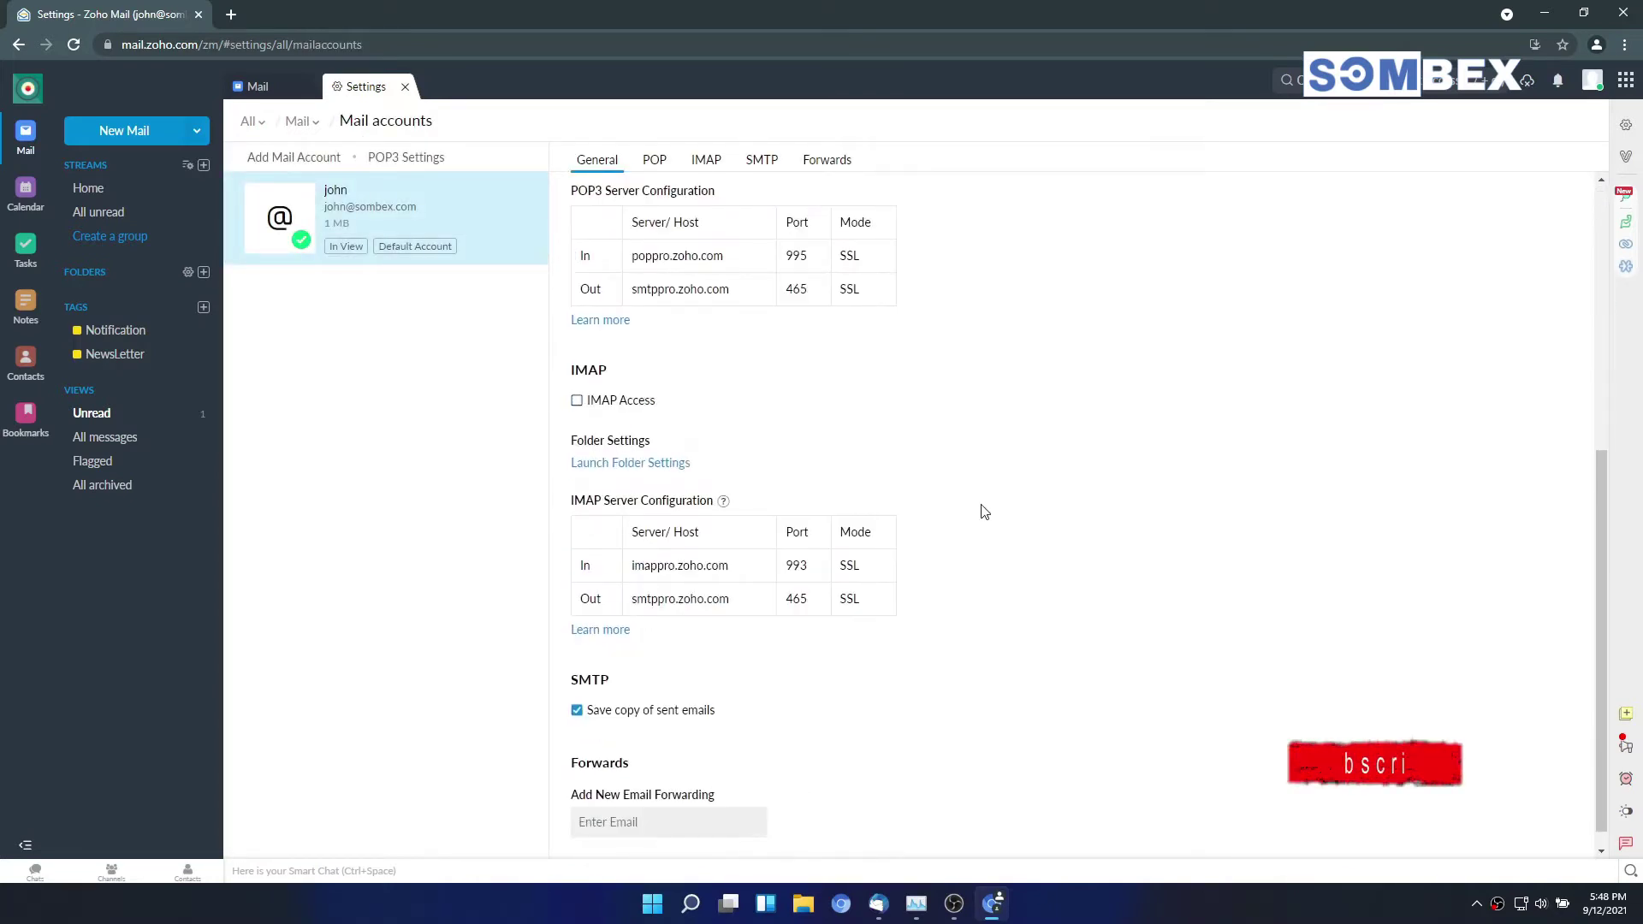
Step: Turn on IMAP Access for the account and save the change
{"action": "left_click", "coordinate": [578, 406]}
{"action": "scroll", "coordinate": [1126, 595], "scroll_direction": "down", "scroll_amount": 1}
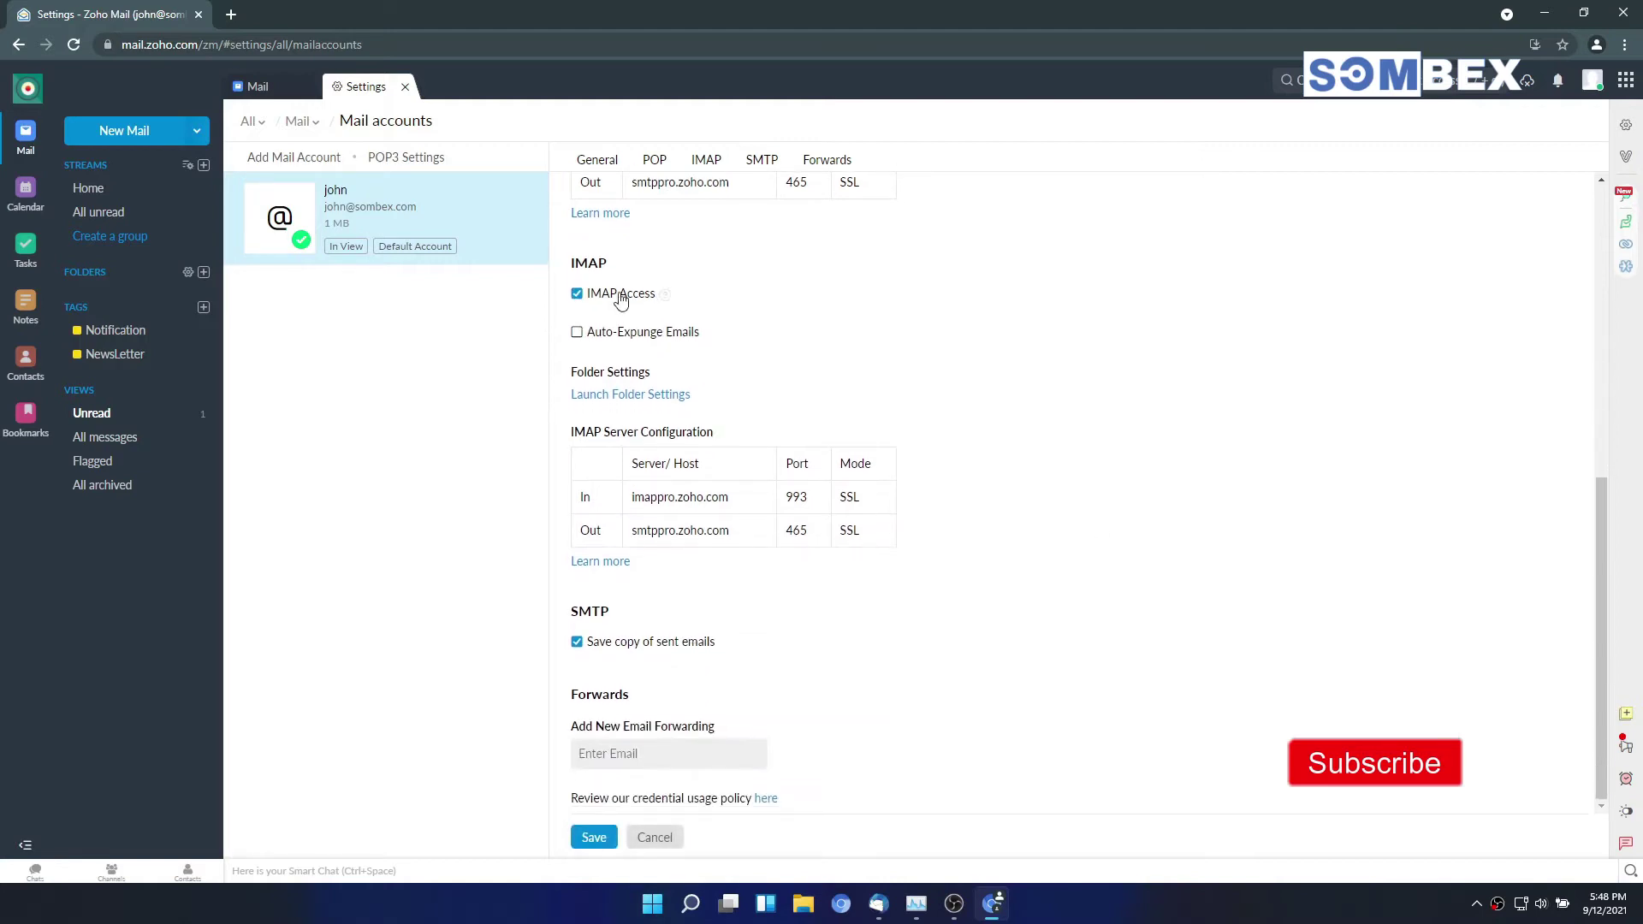
{"action": "double_click", "coordinate": [593, 260]}
{"action": "left_click", "coordinate": [590, 838]}
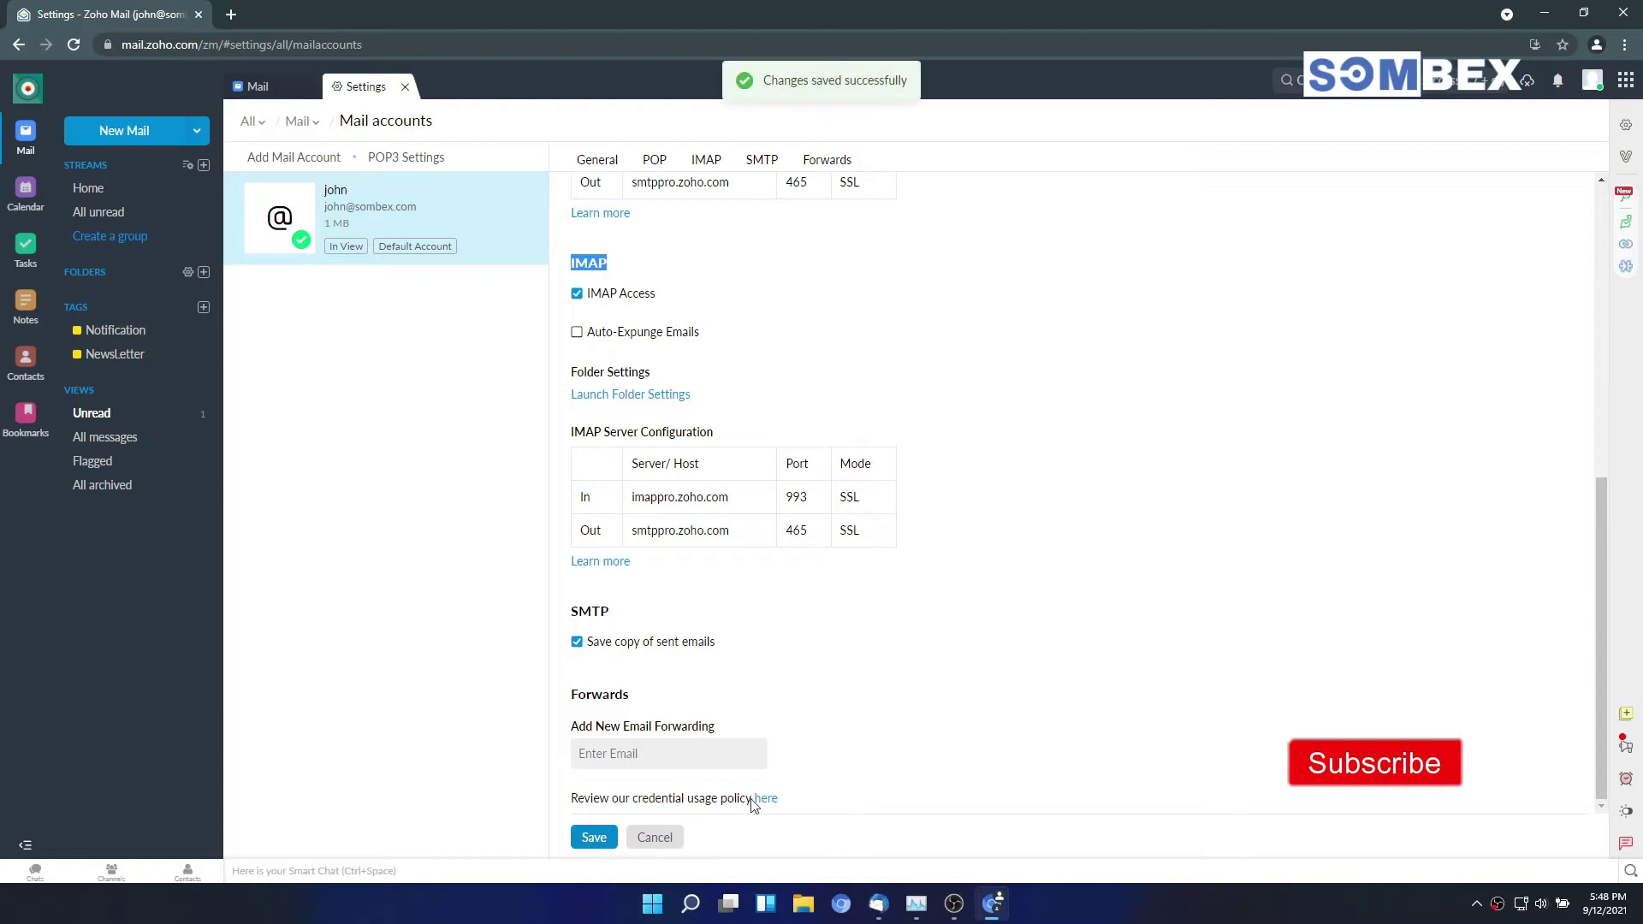
{"action": "left_click", "coordinate": [1210, 176]}
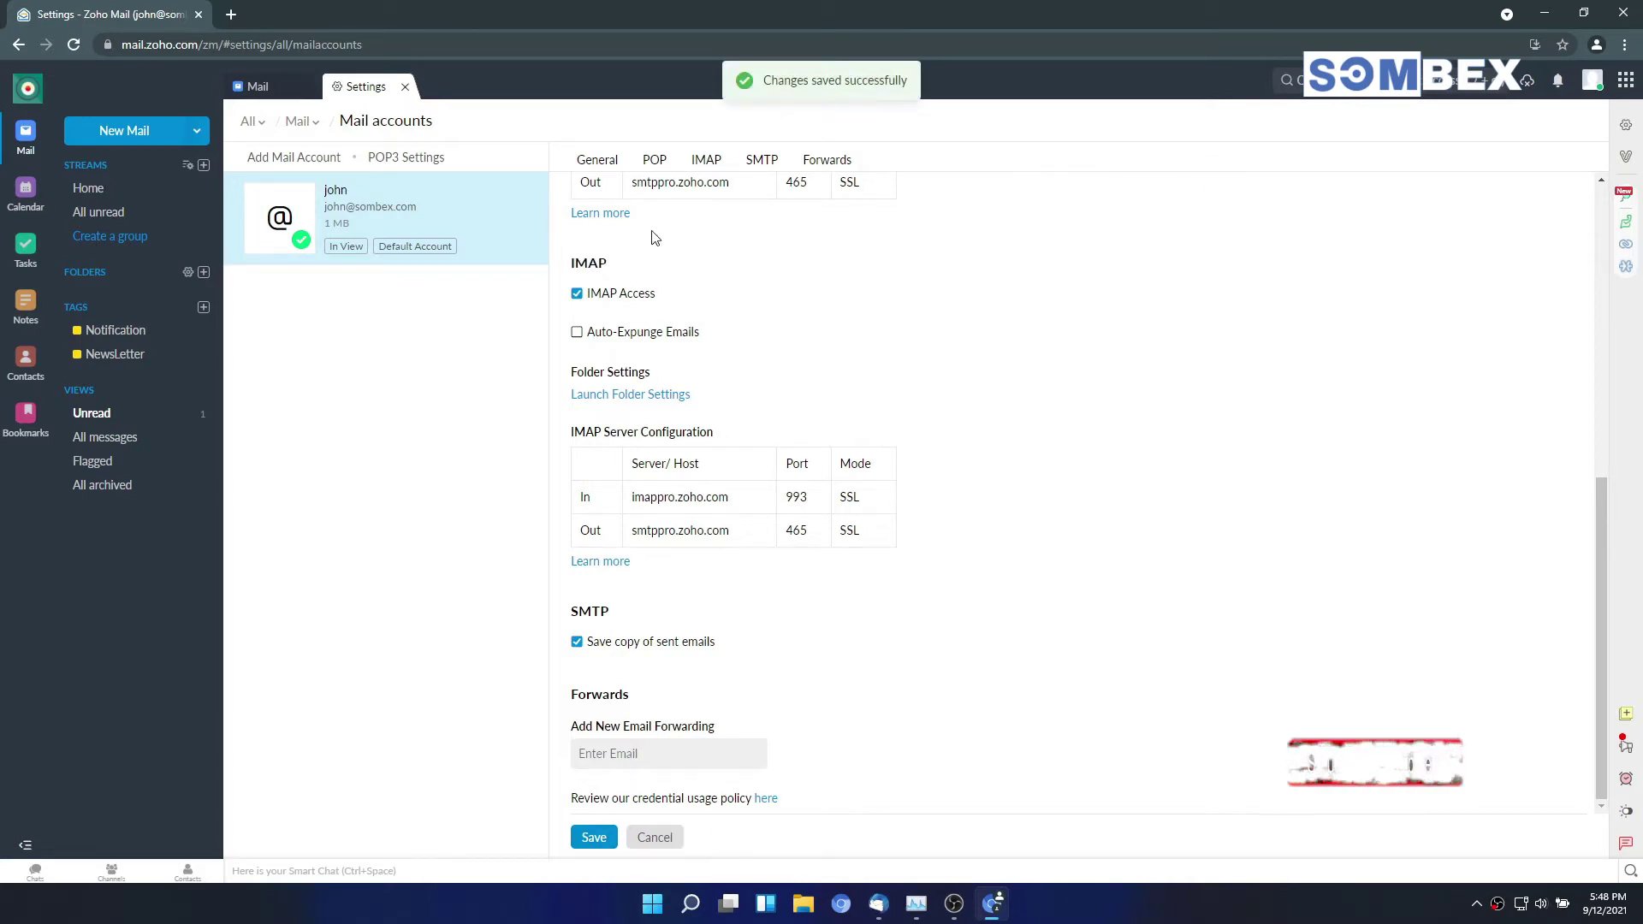
Step: Go to the Zoho Accounts Security page and its Application-Specific Passwords section
{"action": "left_click", "coordinate": [405, 87]}
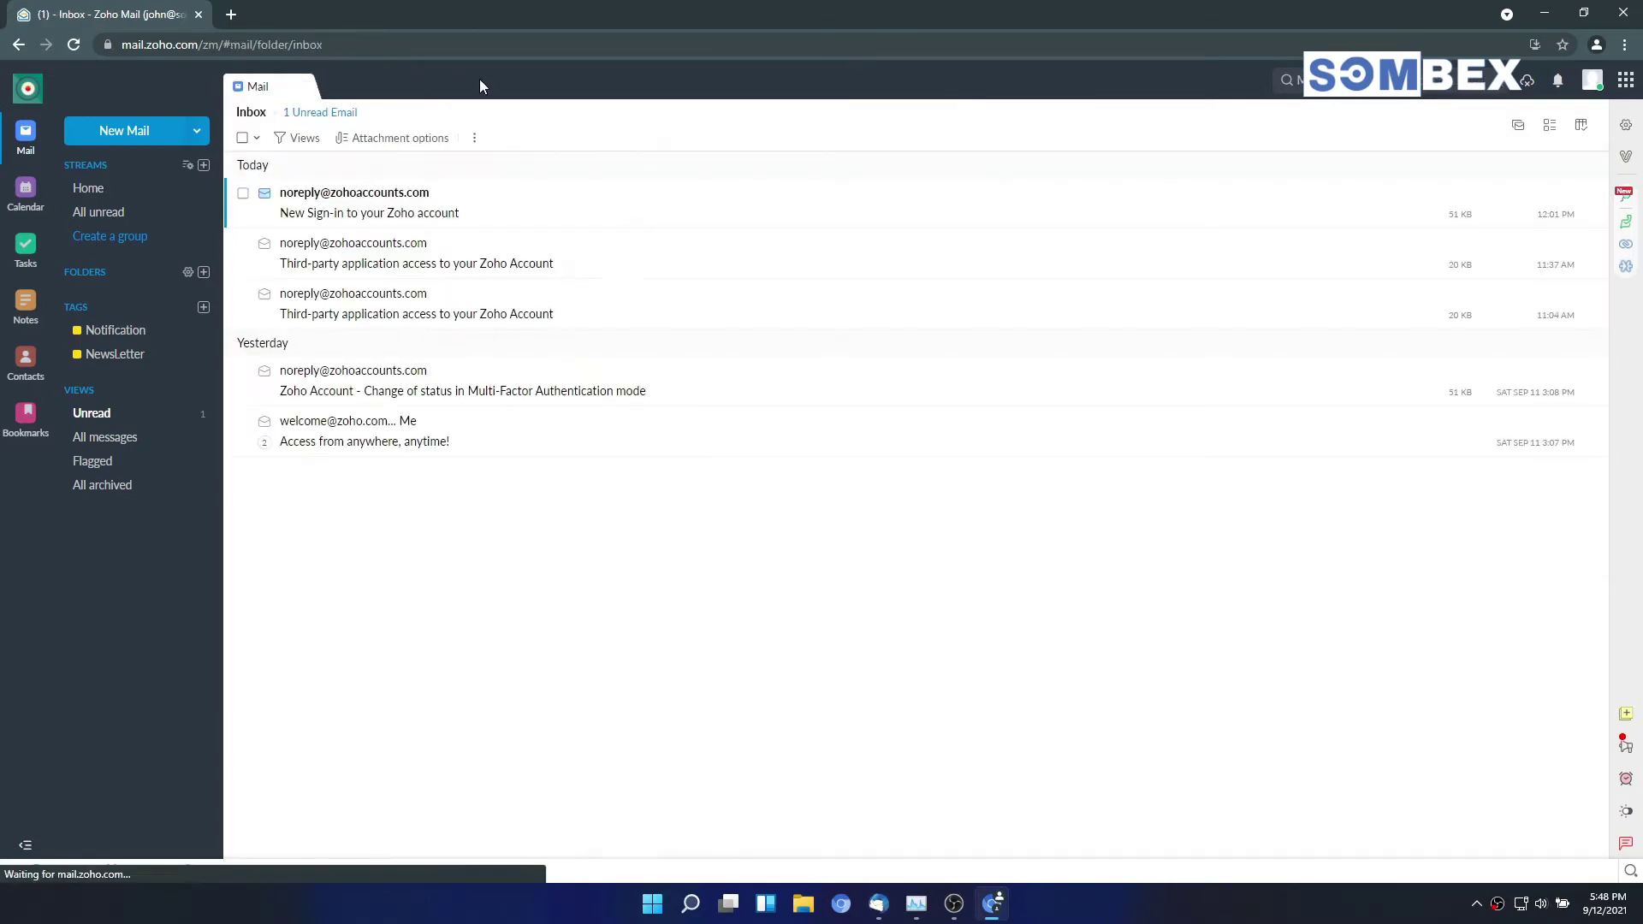
{"action": "left_click", "coordinate": [1593, 84]}
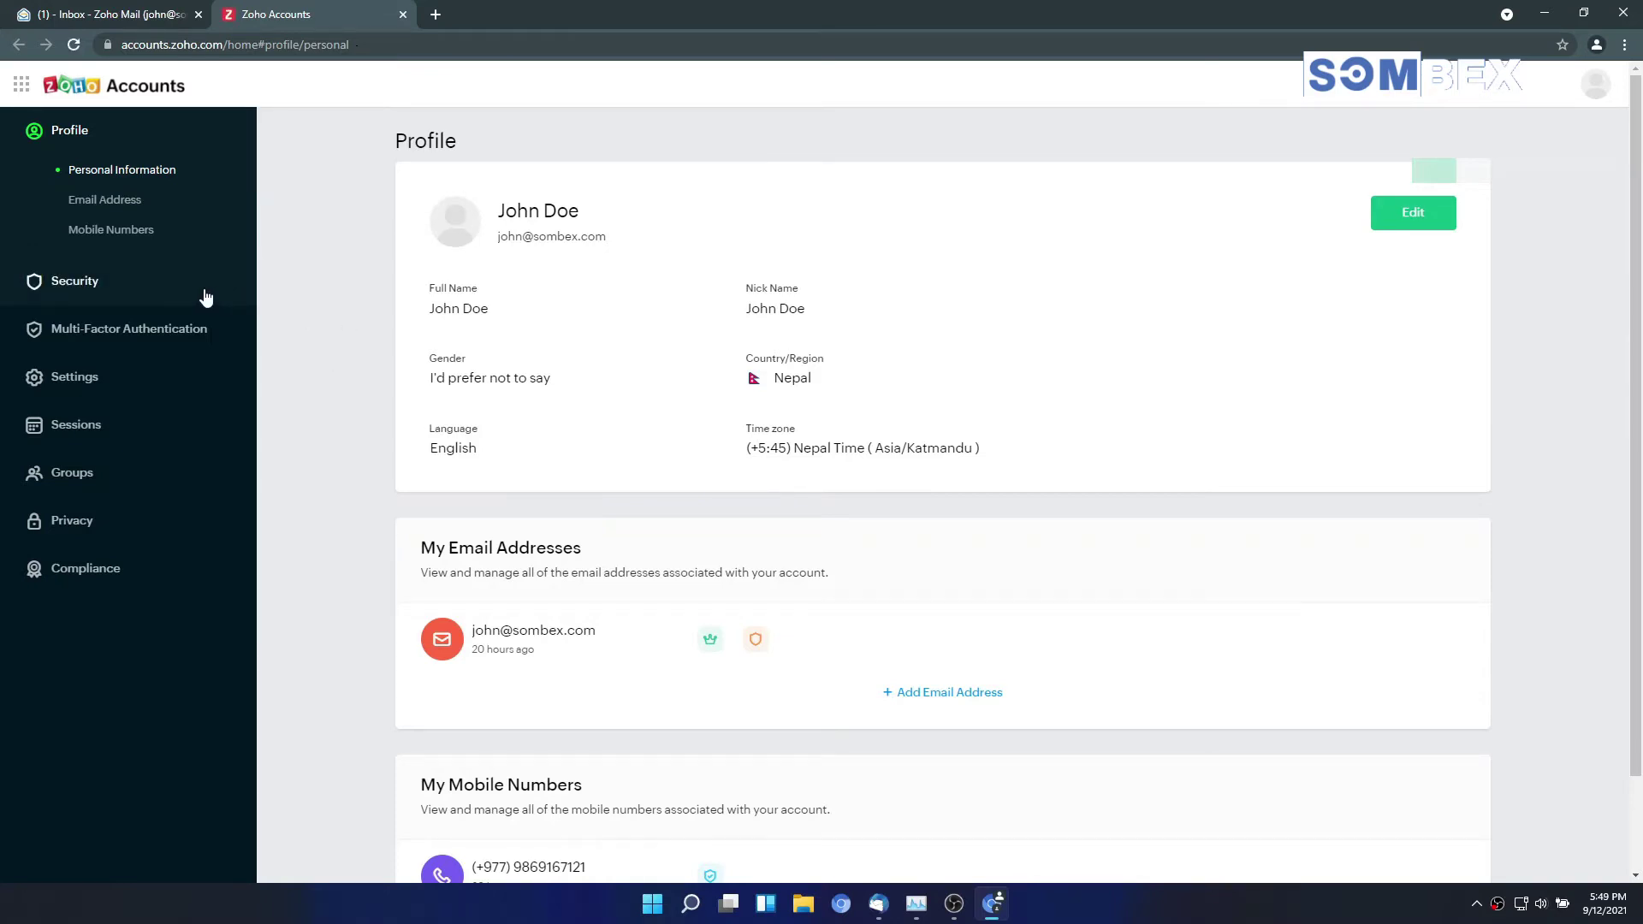
{"action": "left_click", "coordinate": [132, 298]}
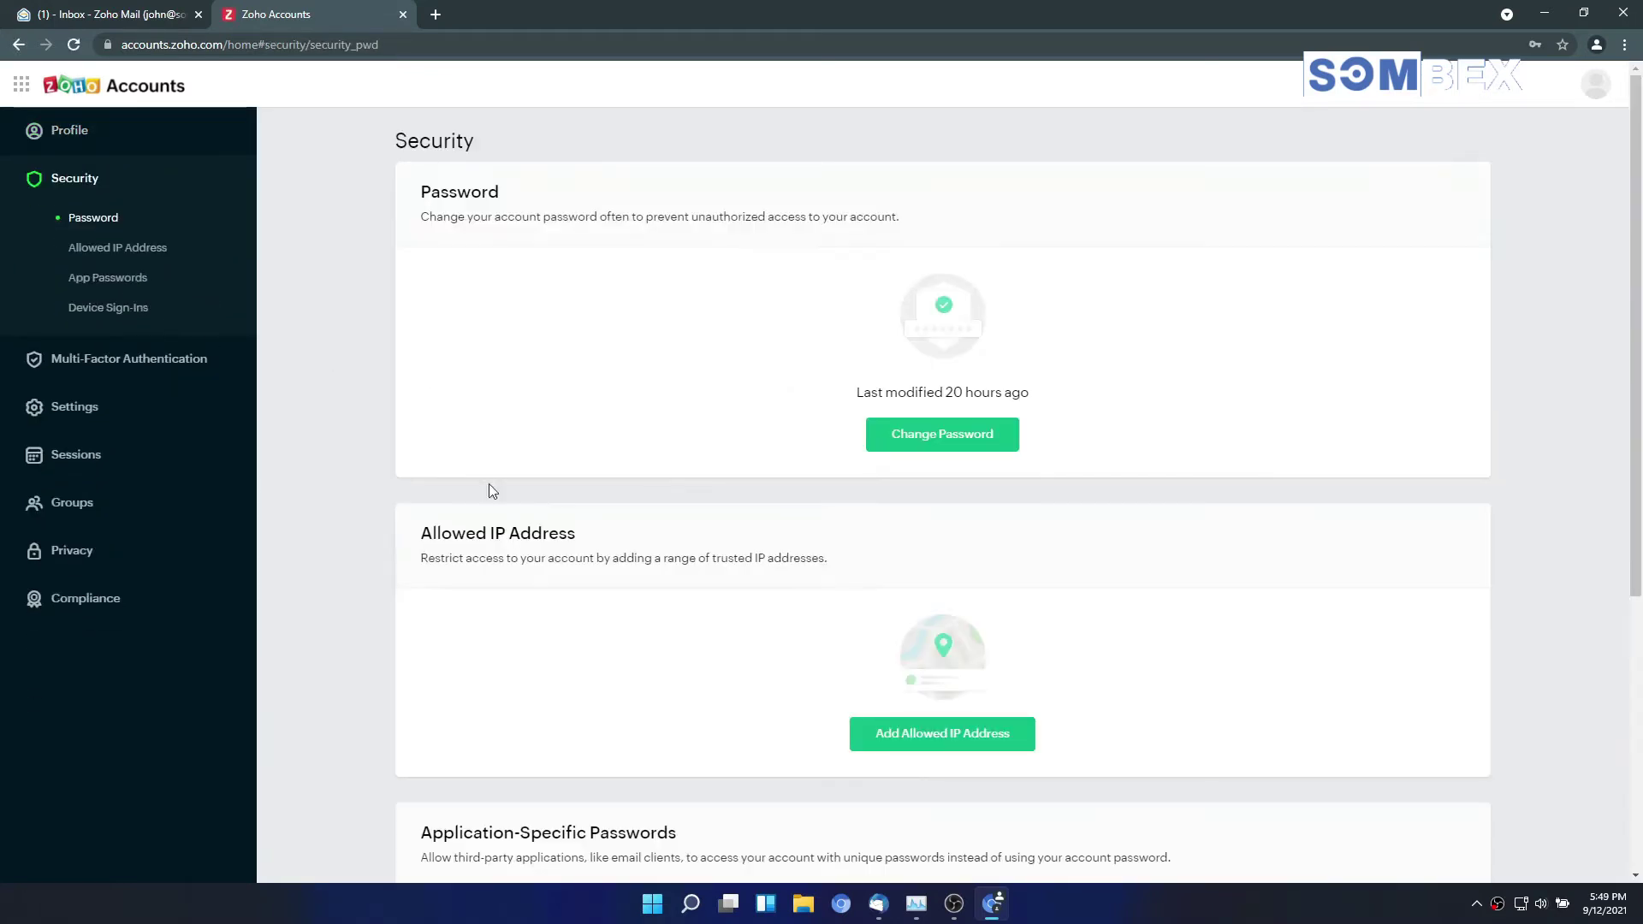
{"action": "scroll", "coordinate": [514, 526], "scroll_direction": "down", "scroll_amount": 5}
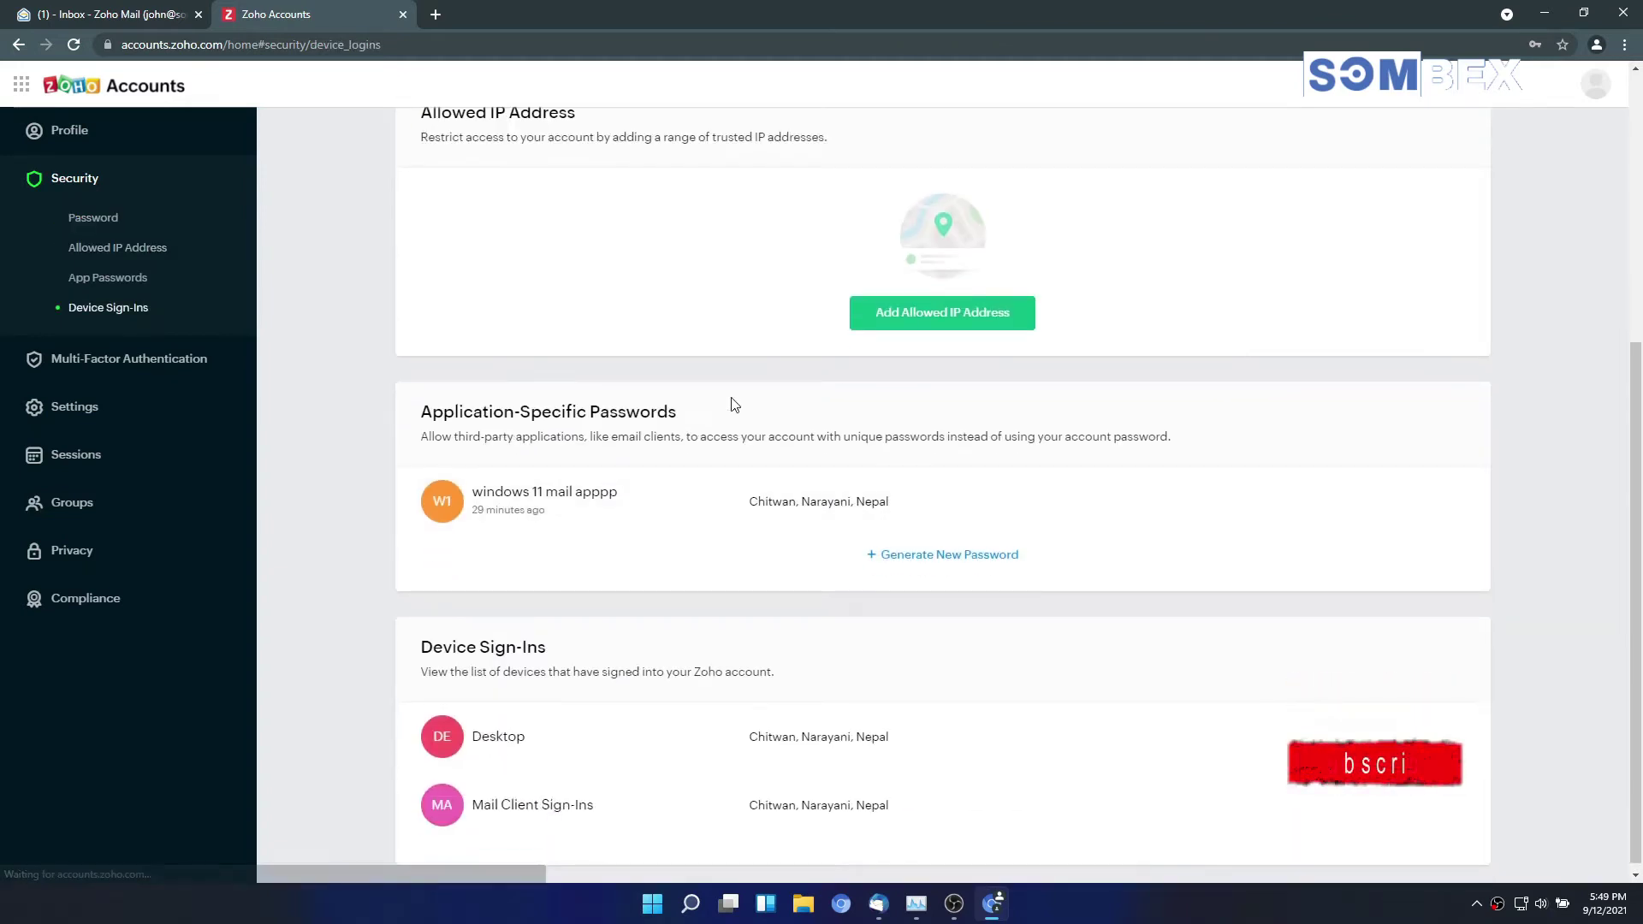
{"action": "left_click_drag", "start_coordinate": [683, 412], "coordinate": [405, 409]}
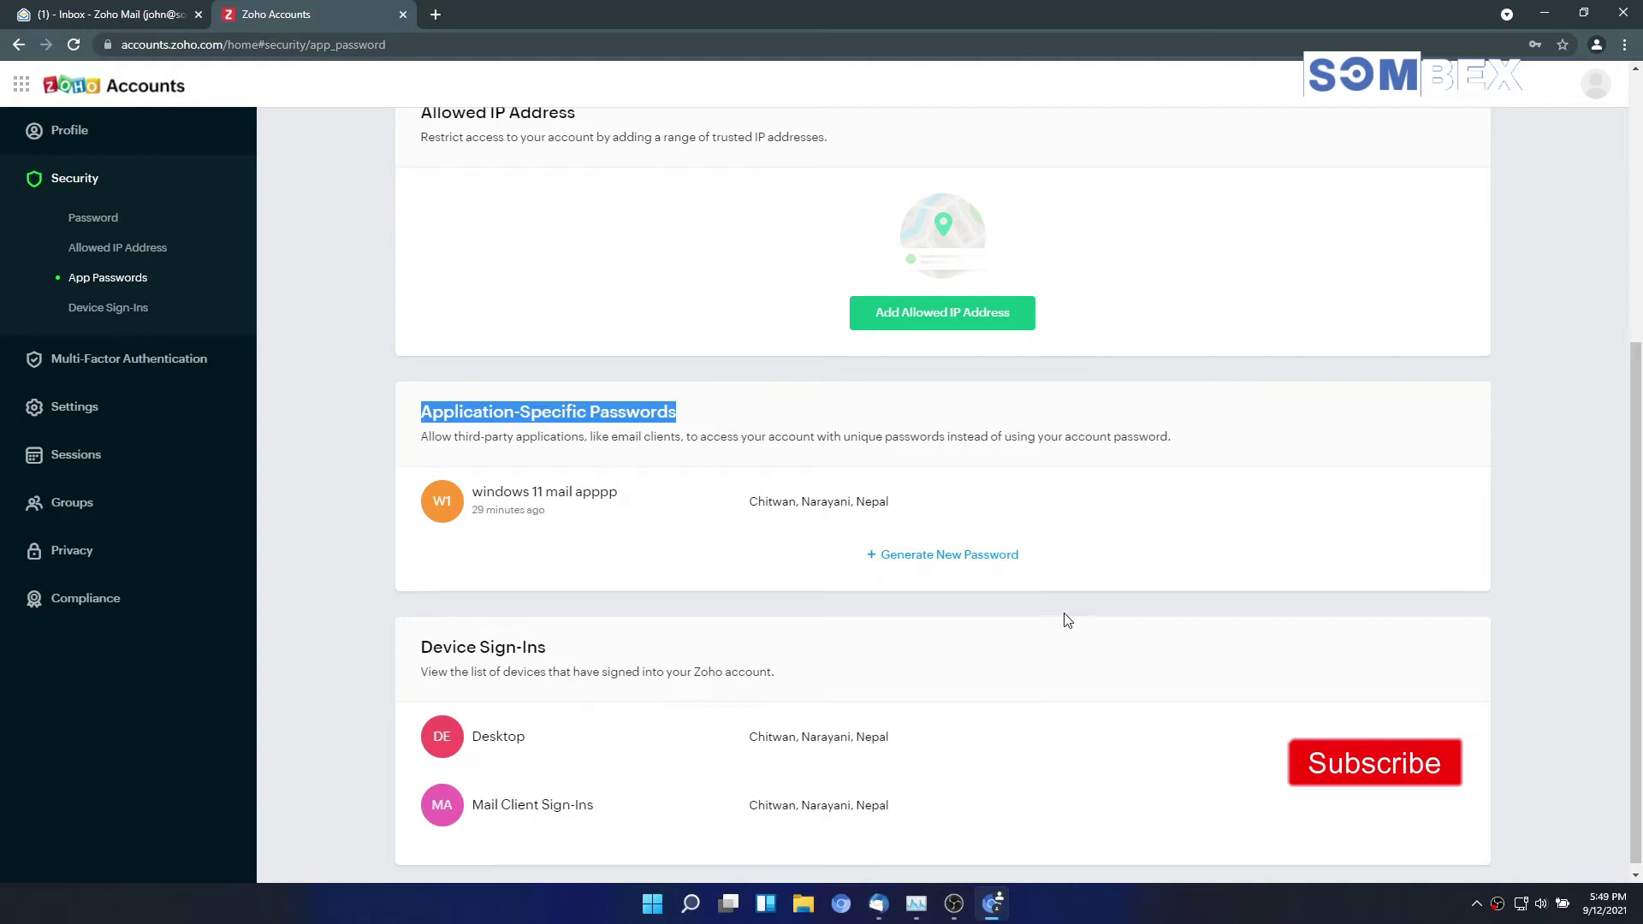
Step: Generate an app password named 'thunderbird window' and copy it to the clipboard
{"action": "left_click", "coordinate": [946, 572]}
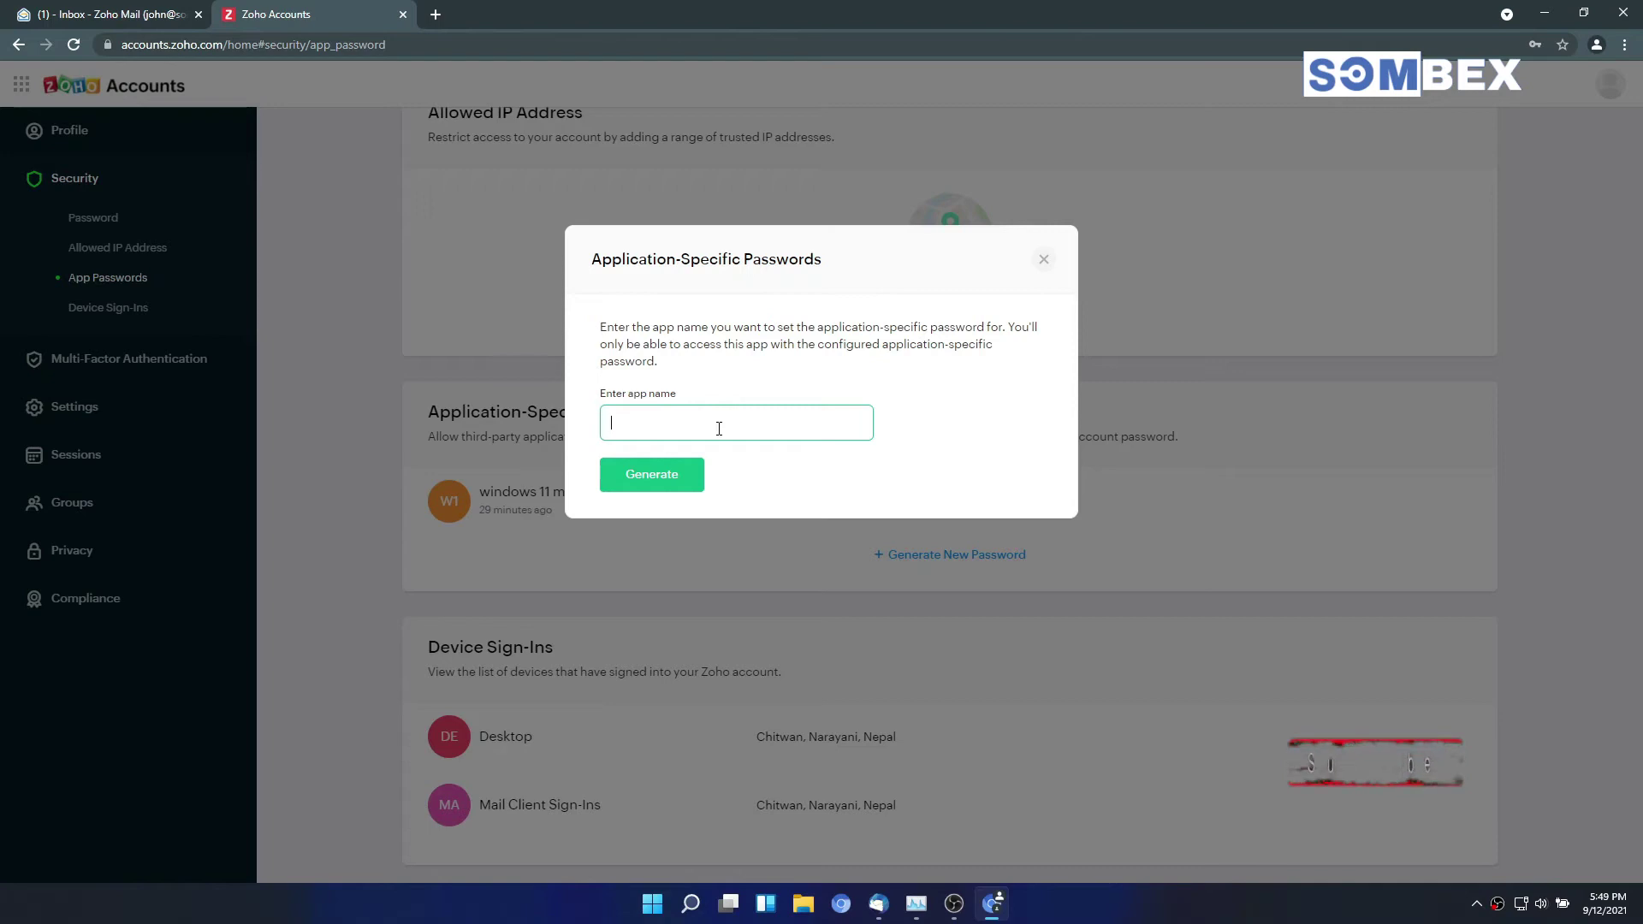
{"action": "type", "text": "thun"}
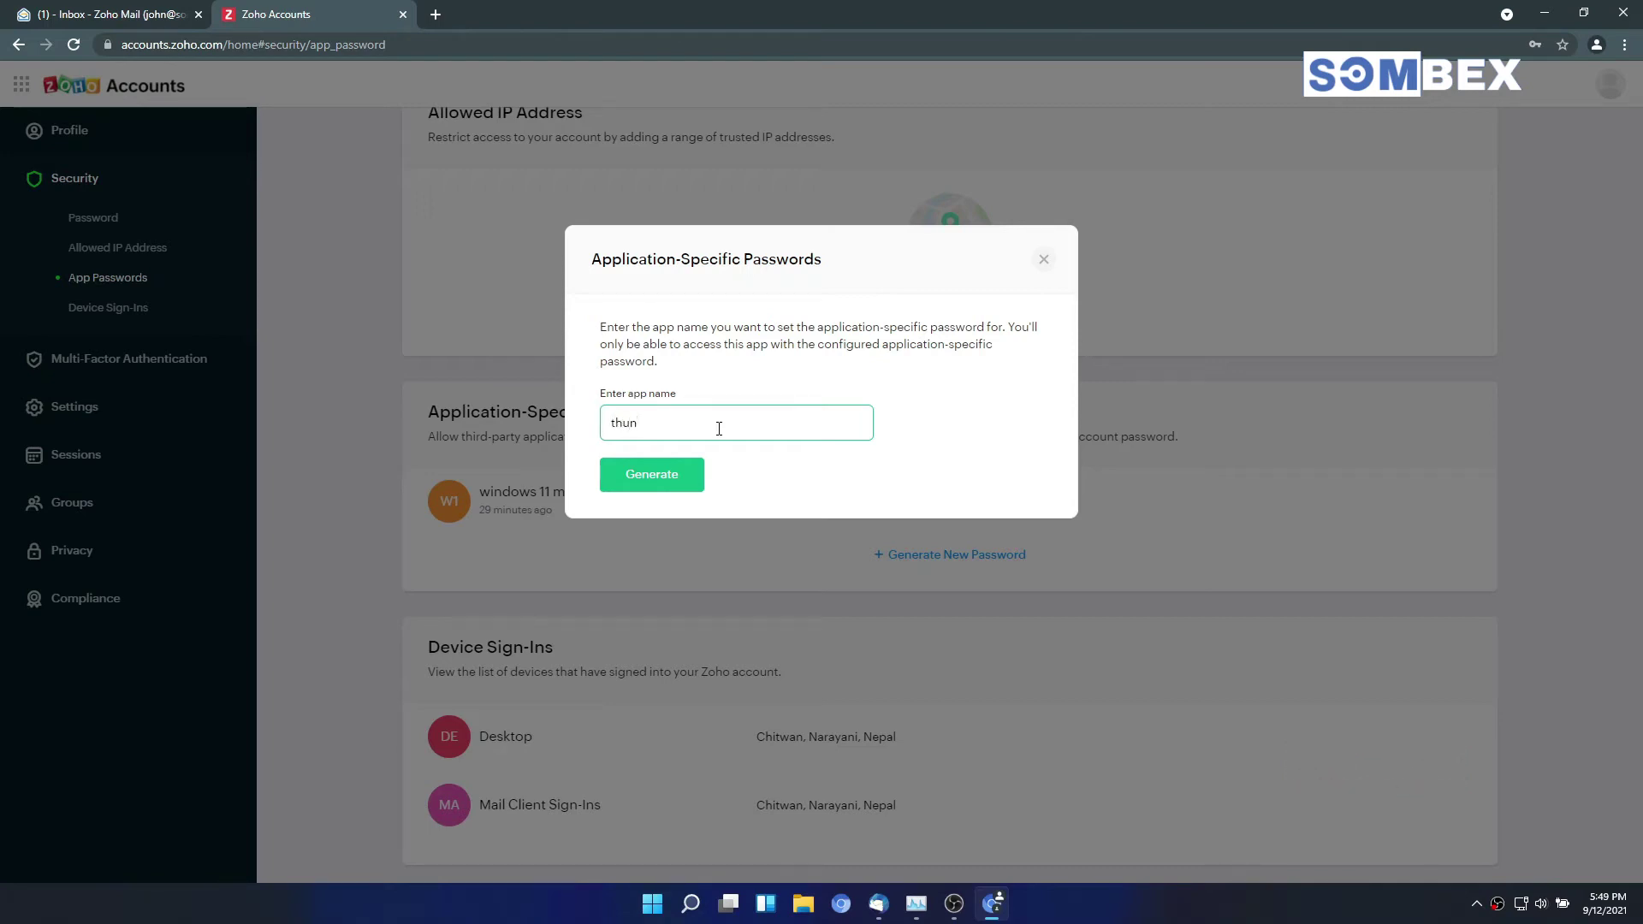
{"action": "type", "text": "derbird windows"}
{"action": "left_click", "coordinate": [672, 493]}
{"action": "left_click", "coordinate": [671, 493]}
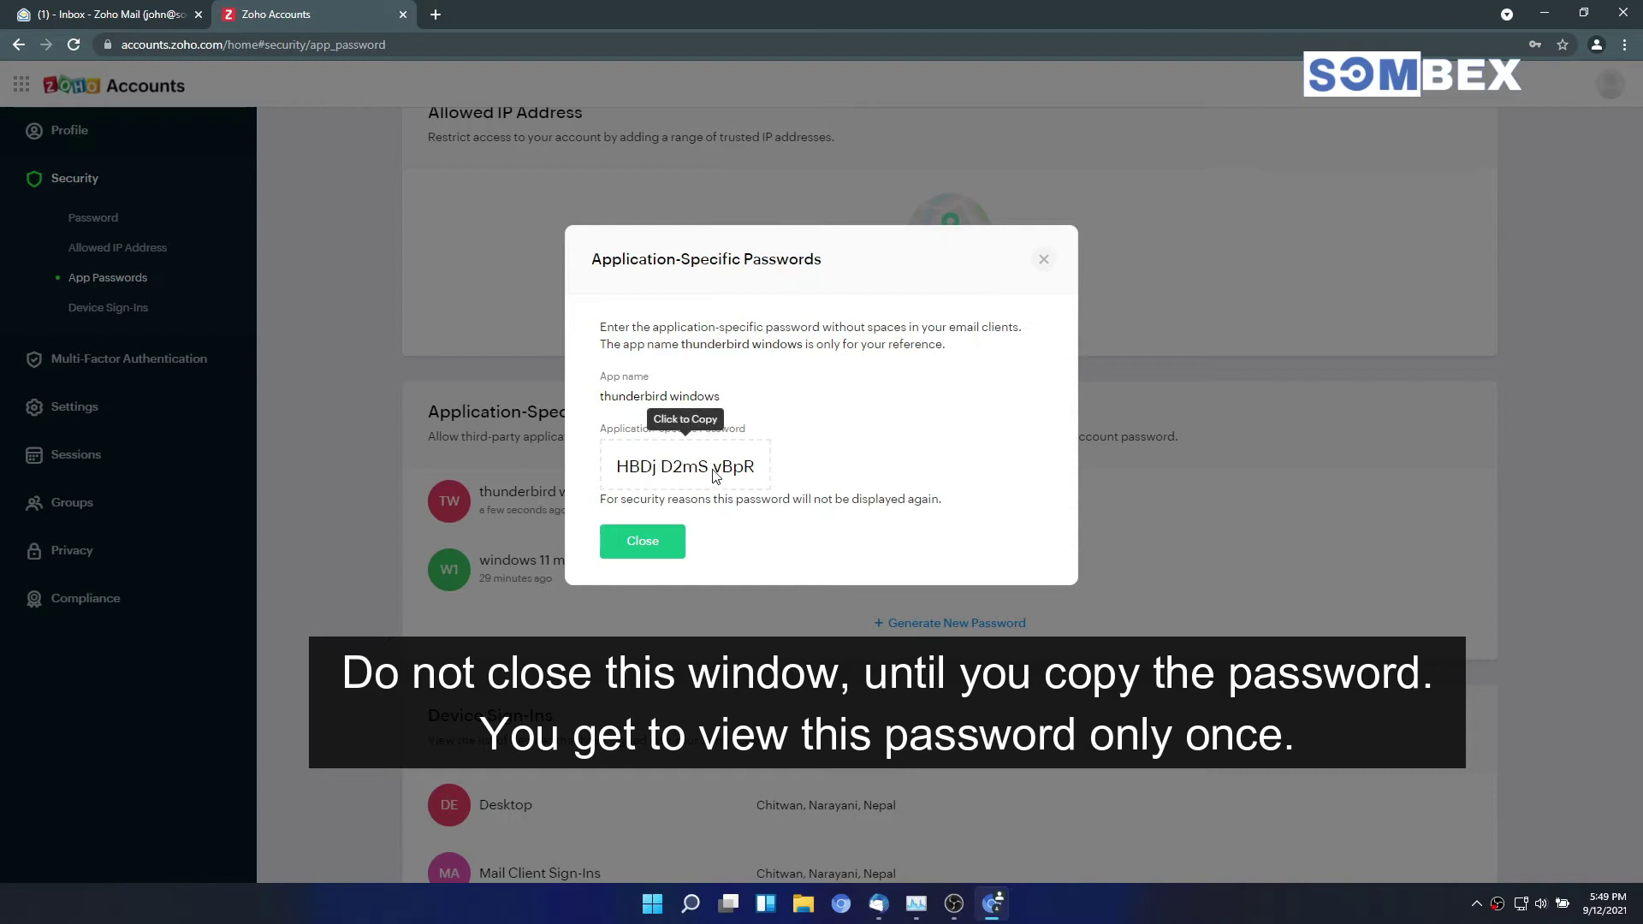
{"action": "left_click", "coordinate": [677, 467]}
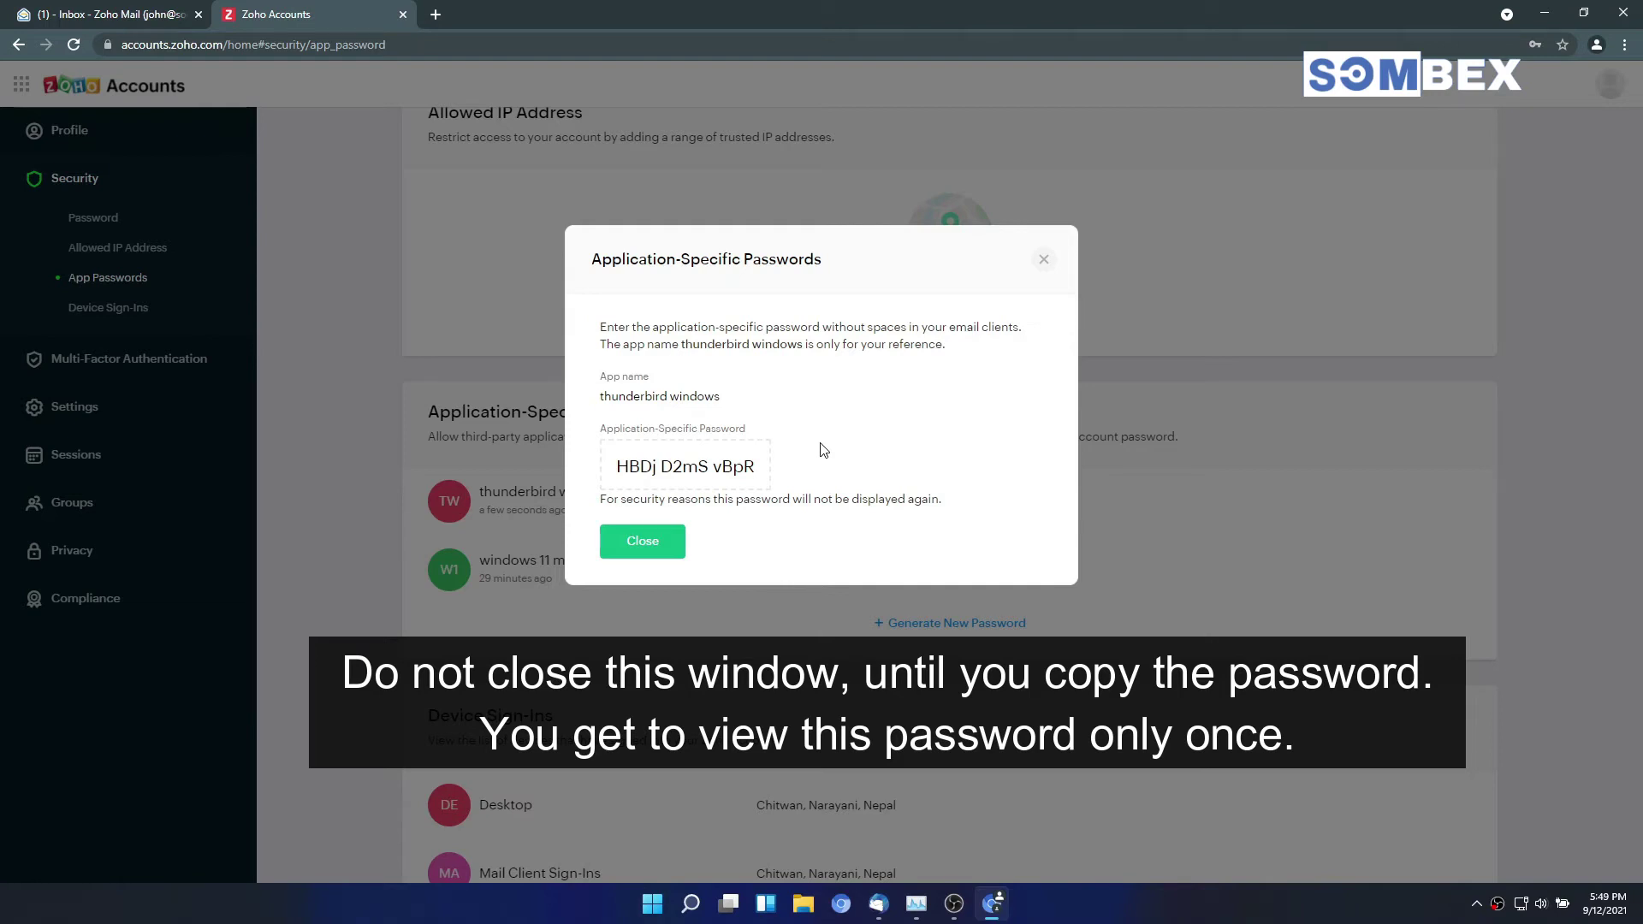
{"action": "left_click", "coordinate": [878, 904]}
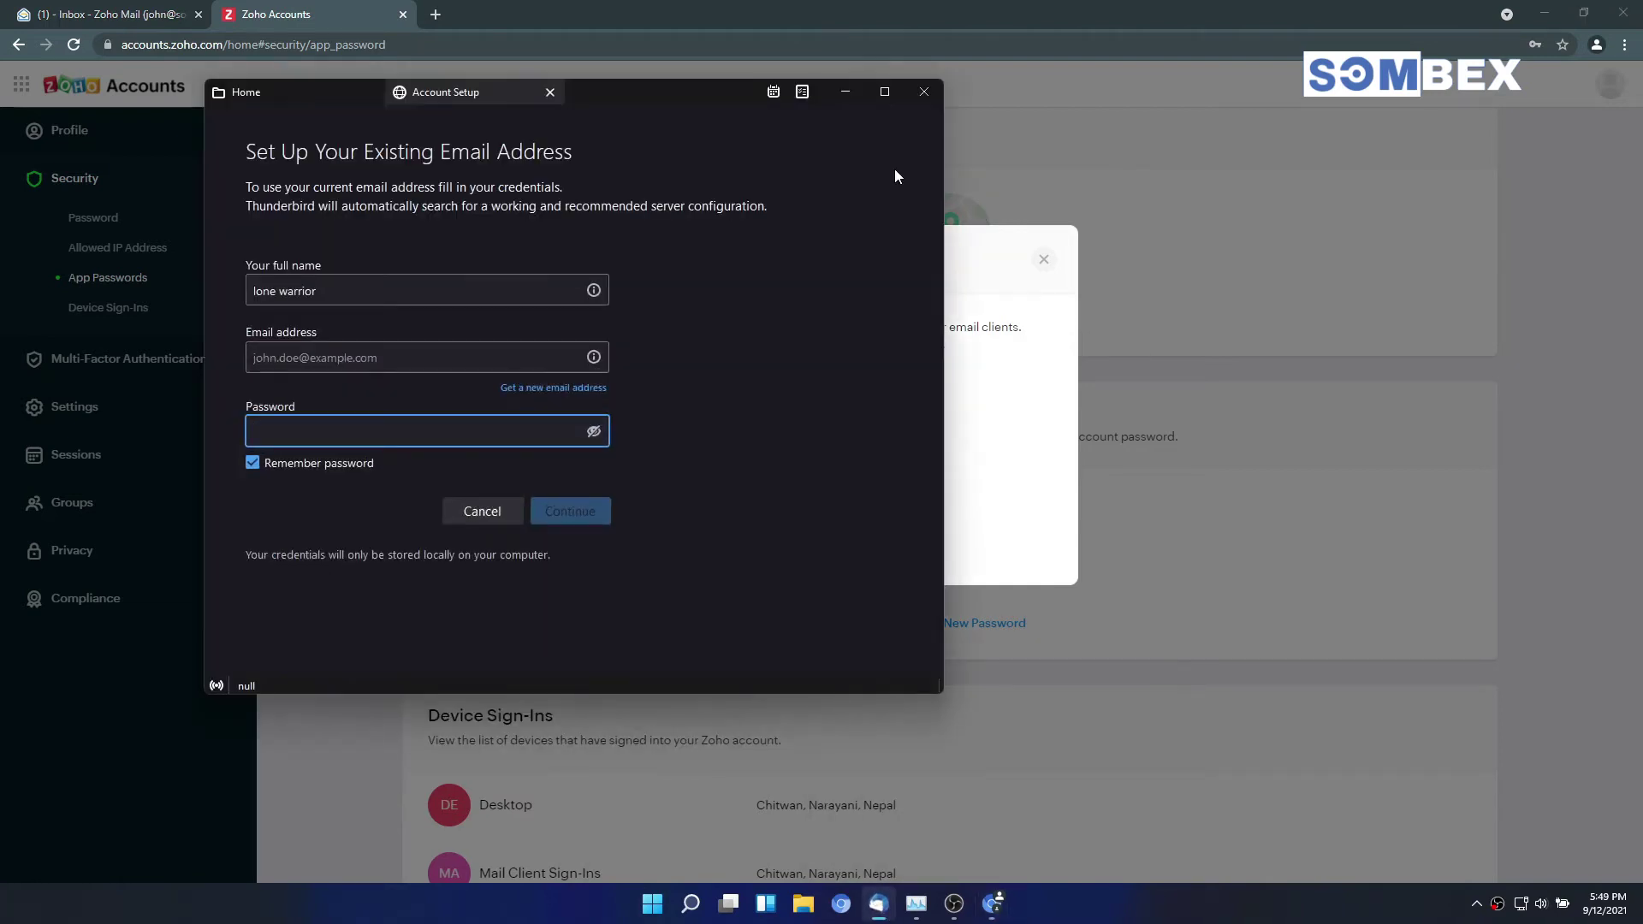
{"action": "left_click_drag", "start_coordinate": [659, 95], "coordinate": [1149, 132]}
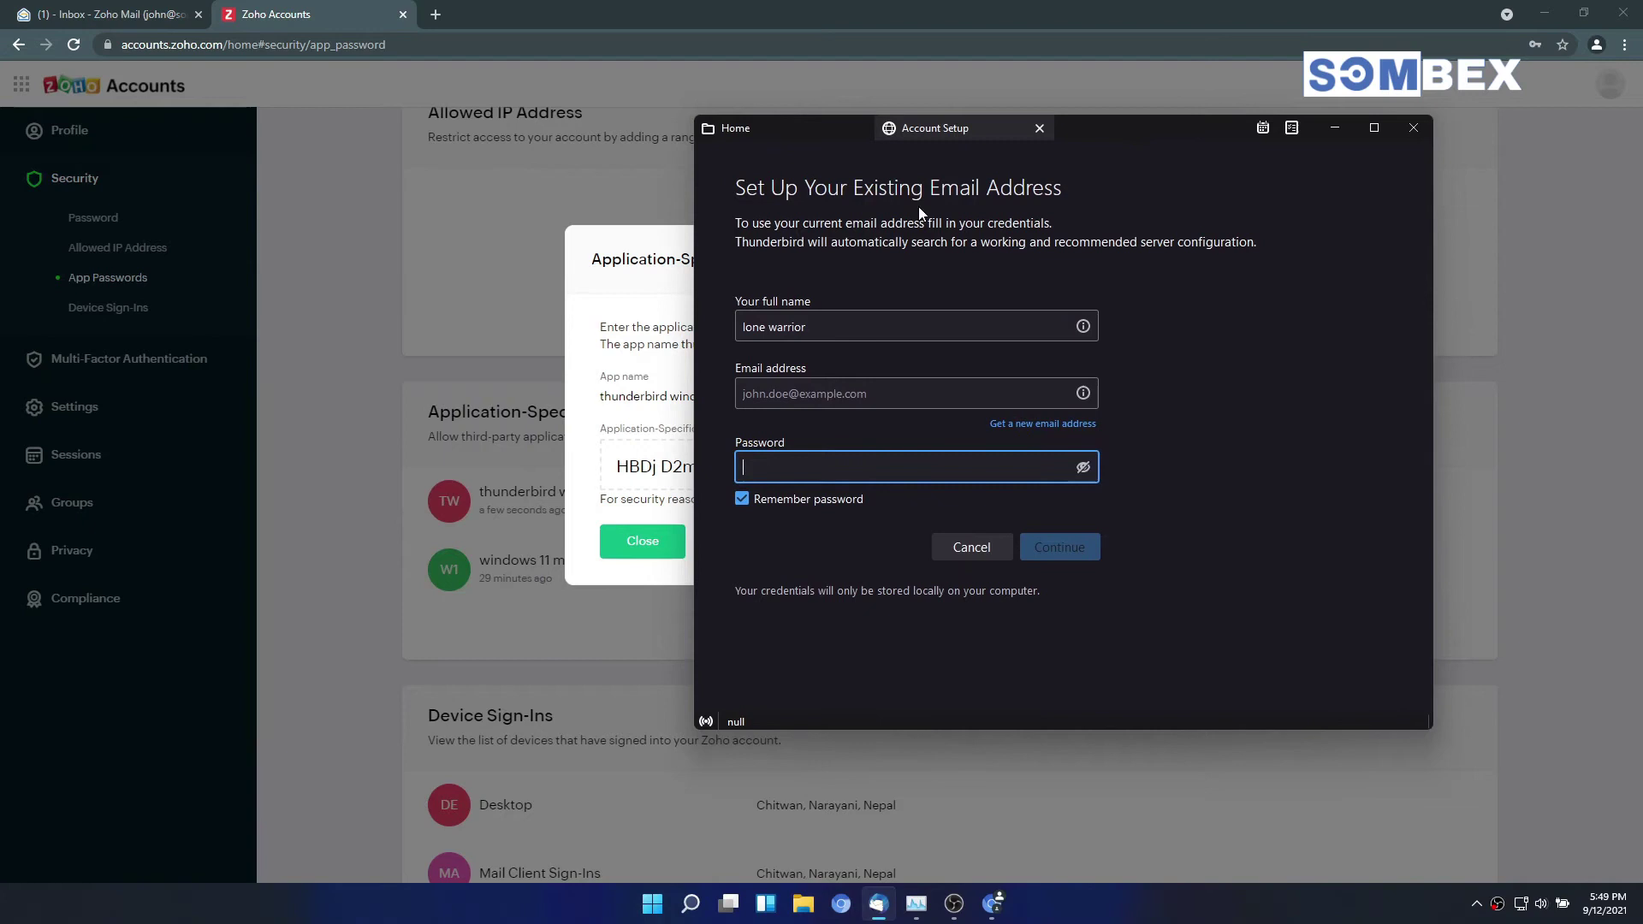
{"action": "triple_click", "coordinate": [830, 339]}
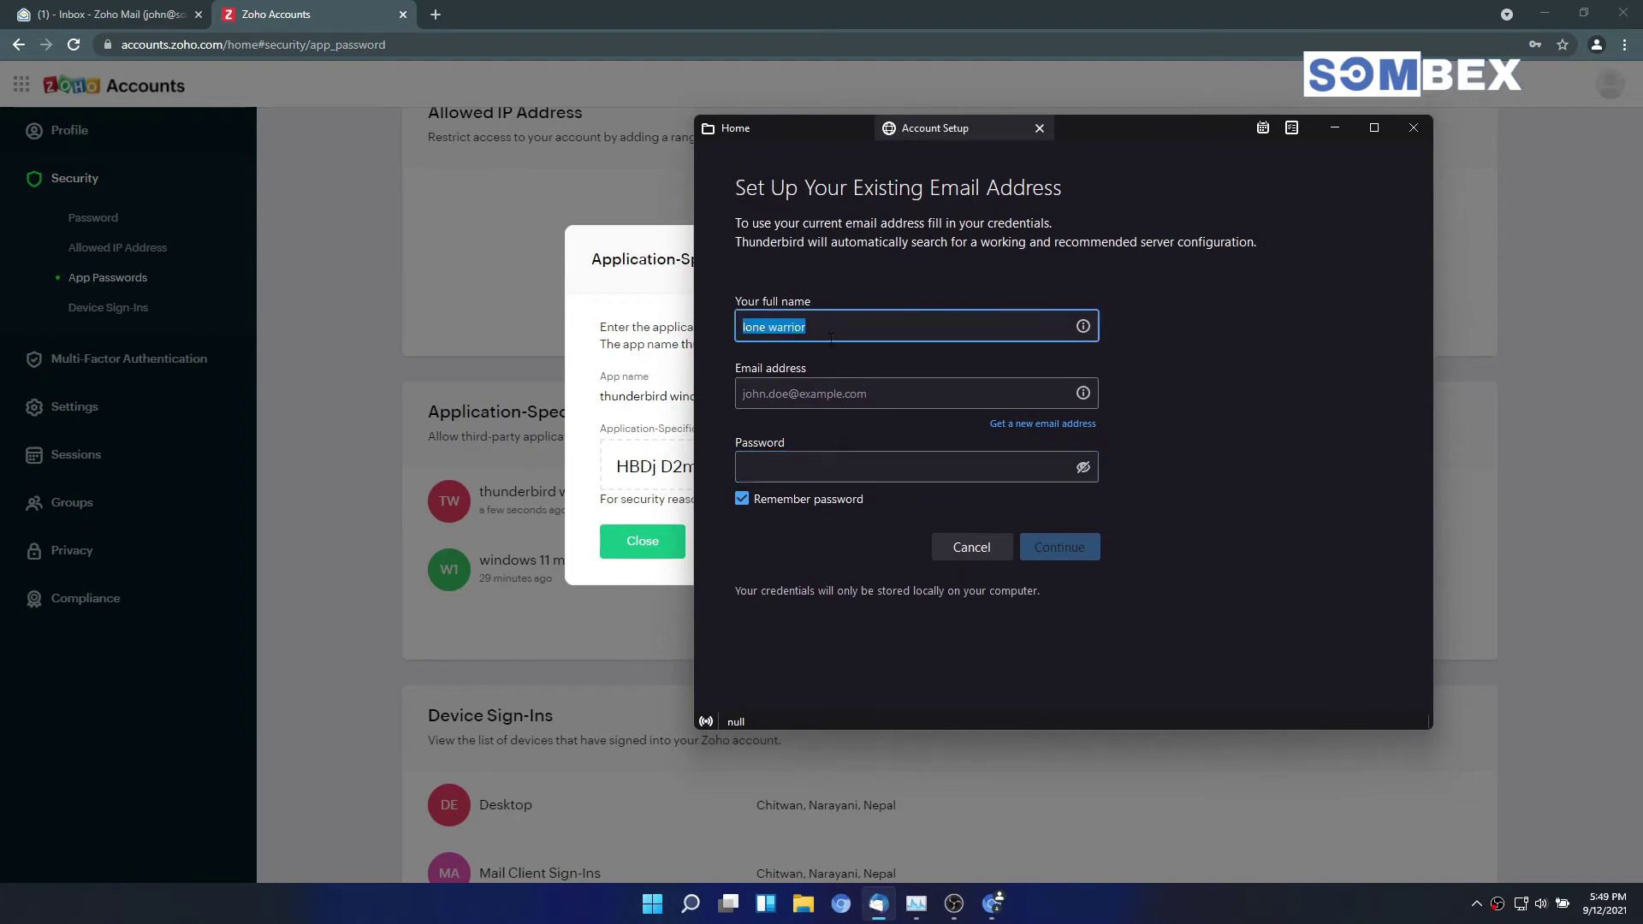
{"action": "type", "text": "John doe"}
{"action": "key", "text": "Tab"}
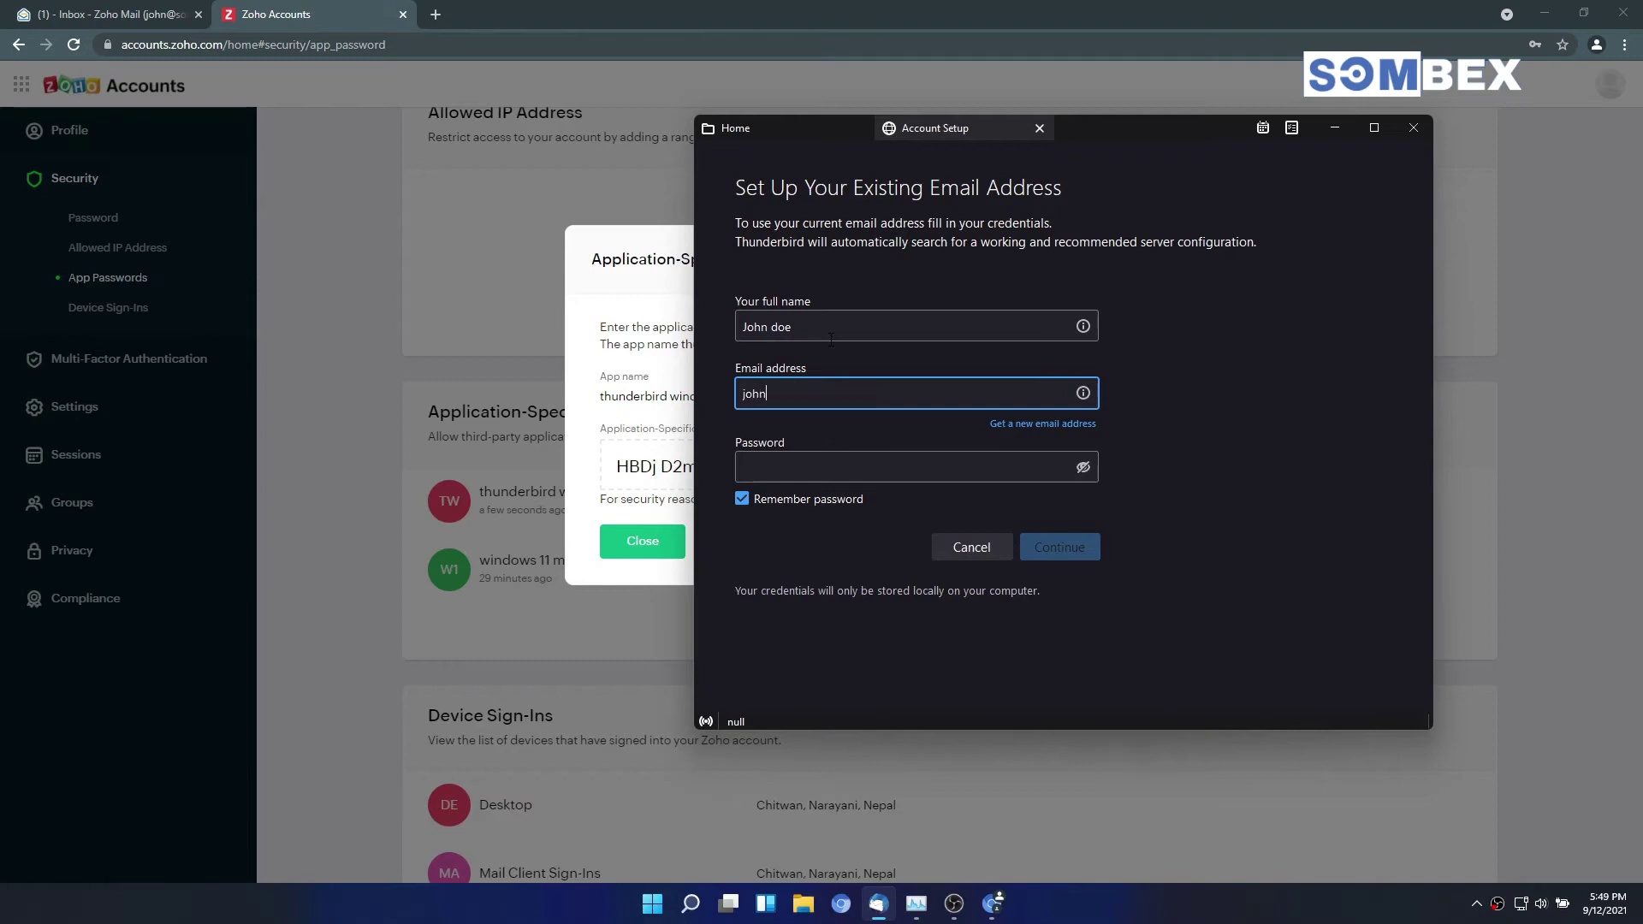
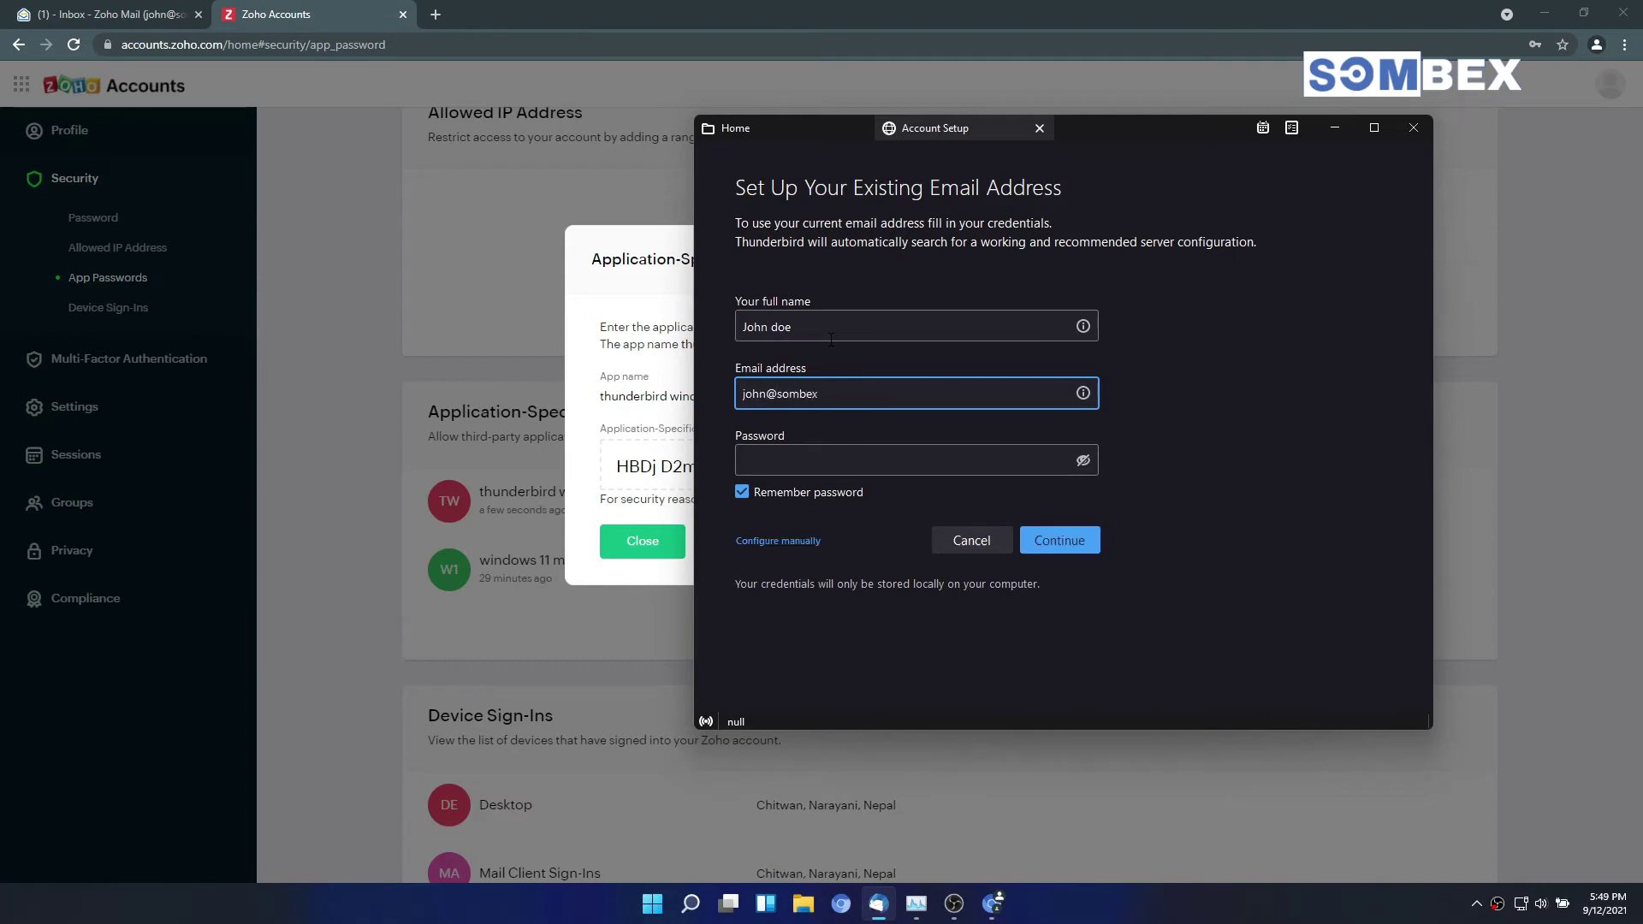
Step: Paste the app password into the Password field, reveal it, and choose manual configuration
{"action": "left_click", "coordinate": [743, 455]}
{"action": "left_click", "coordinate": [656, 466]}
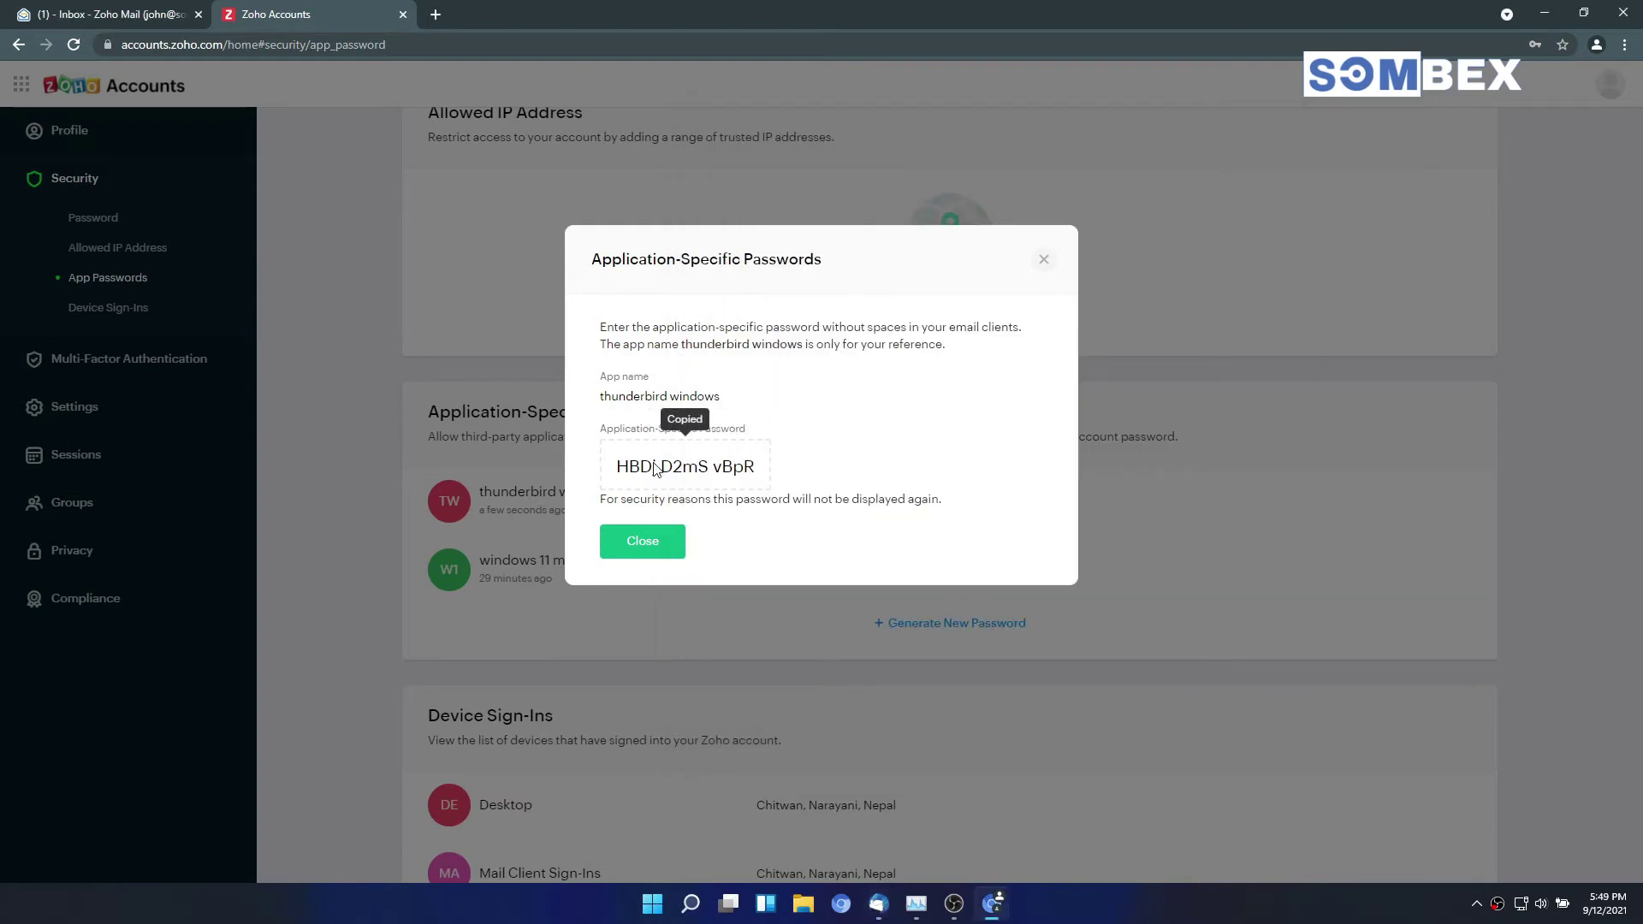
{"action": "key", "text": "alt+Tab"}
{"action": "right_click", "coordinate": [819, 460]}
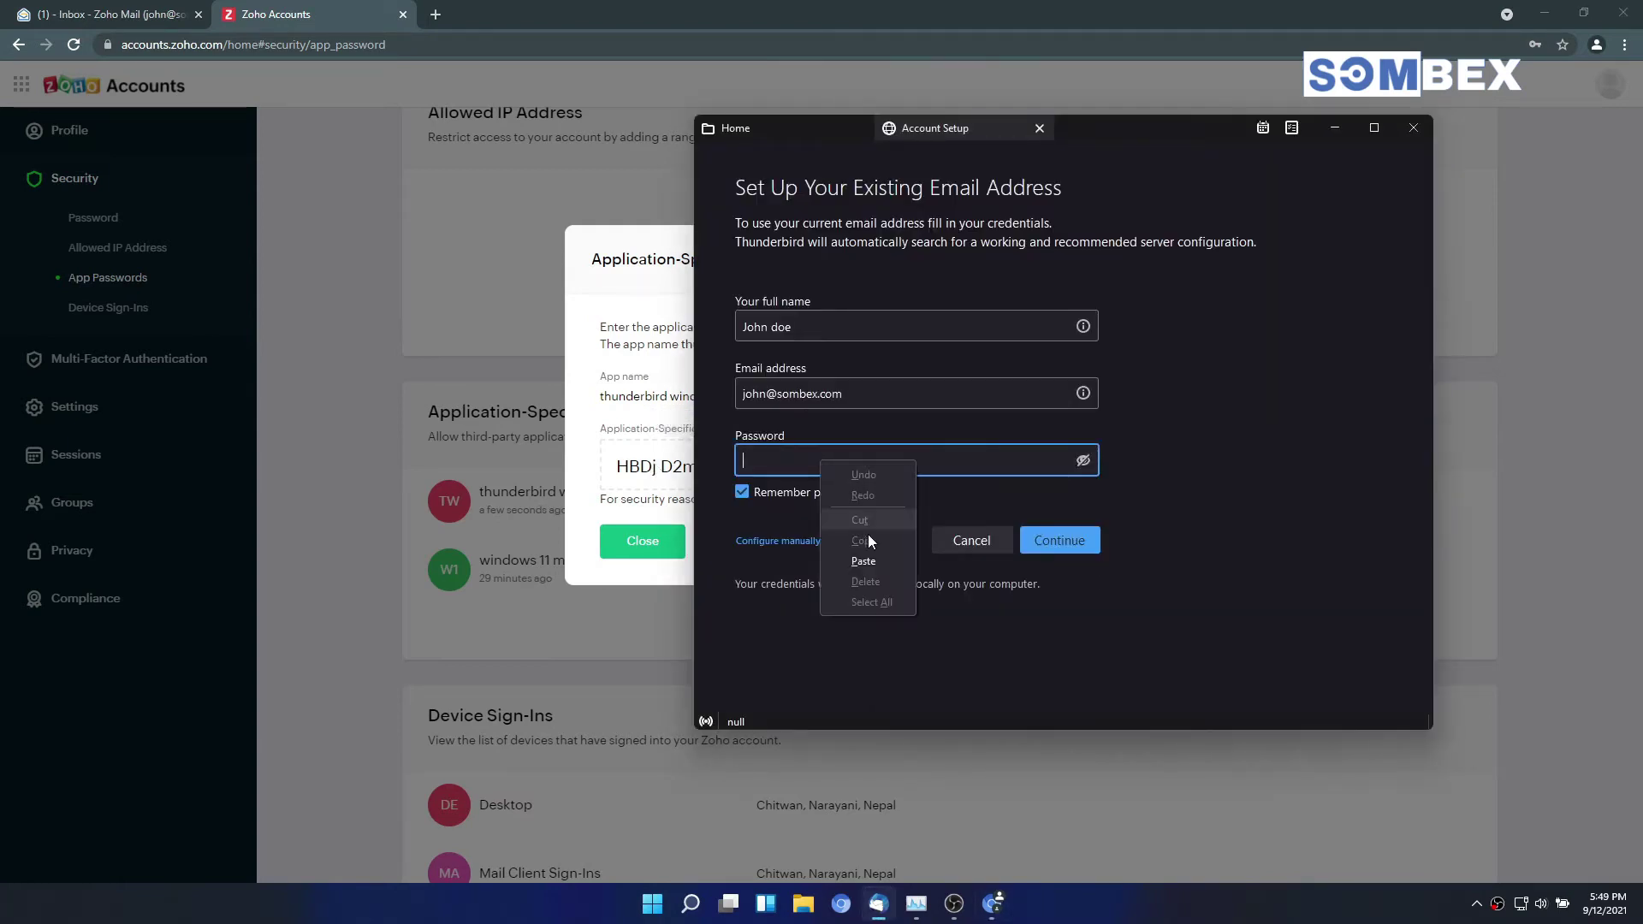
{"action": "left_click", "coordinate": [868, 556]}
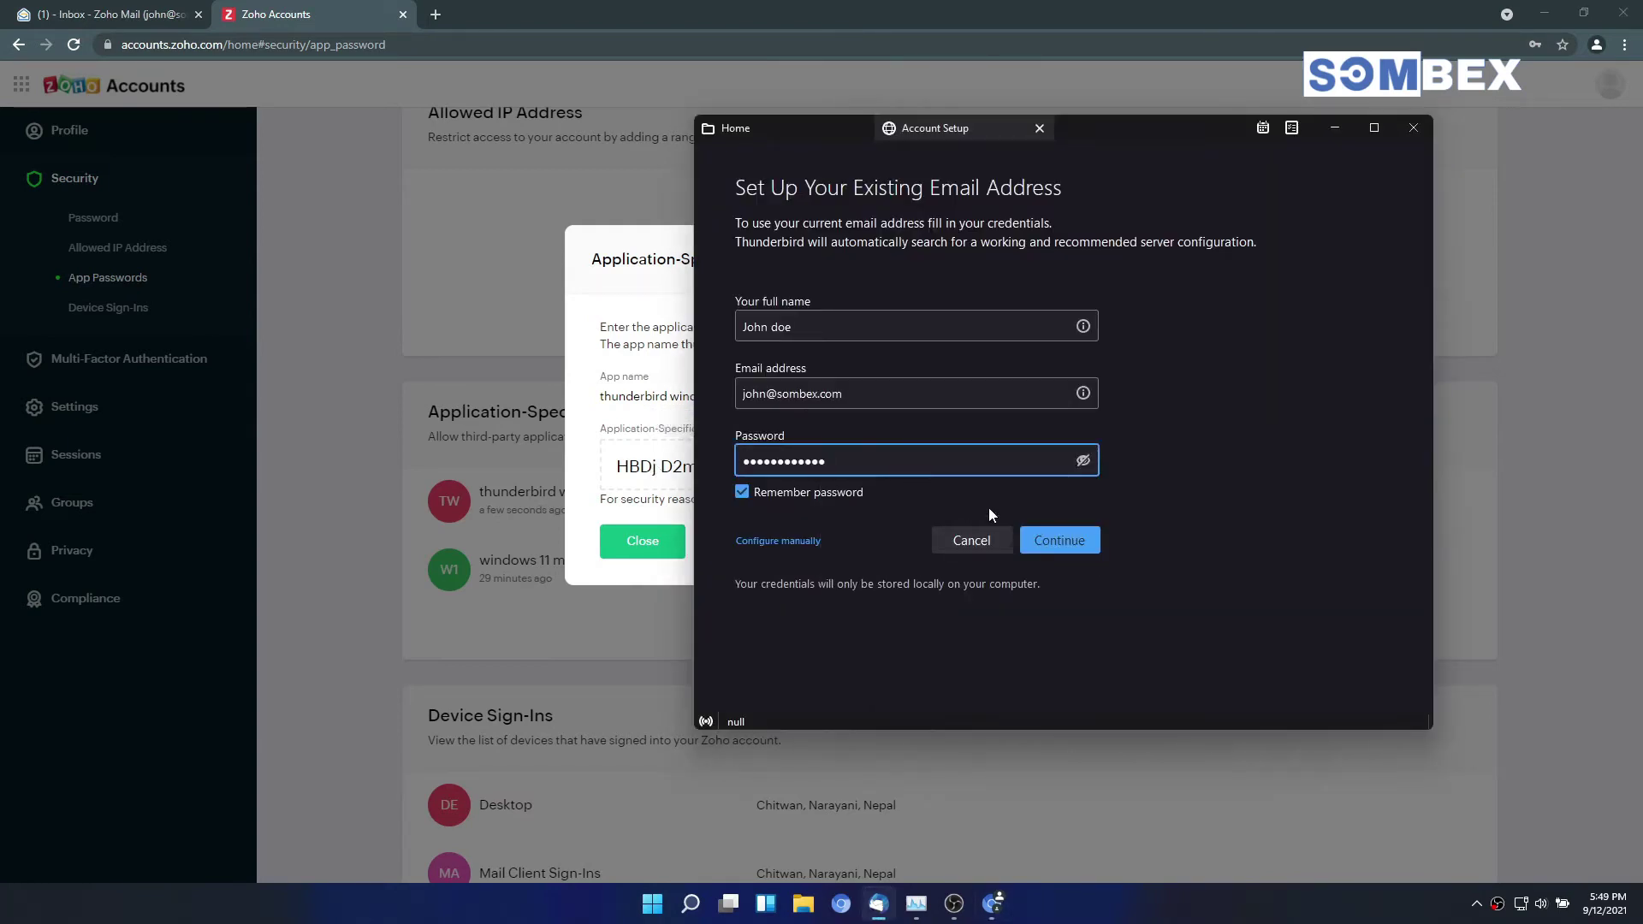
{"action": "left_click", "coordinate": [1083, 461]}
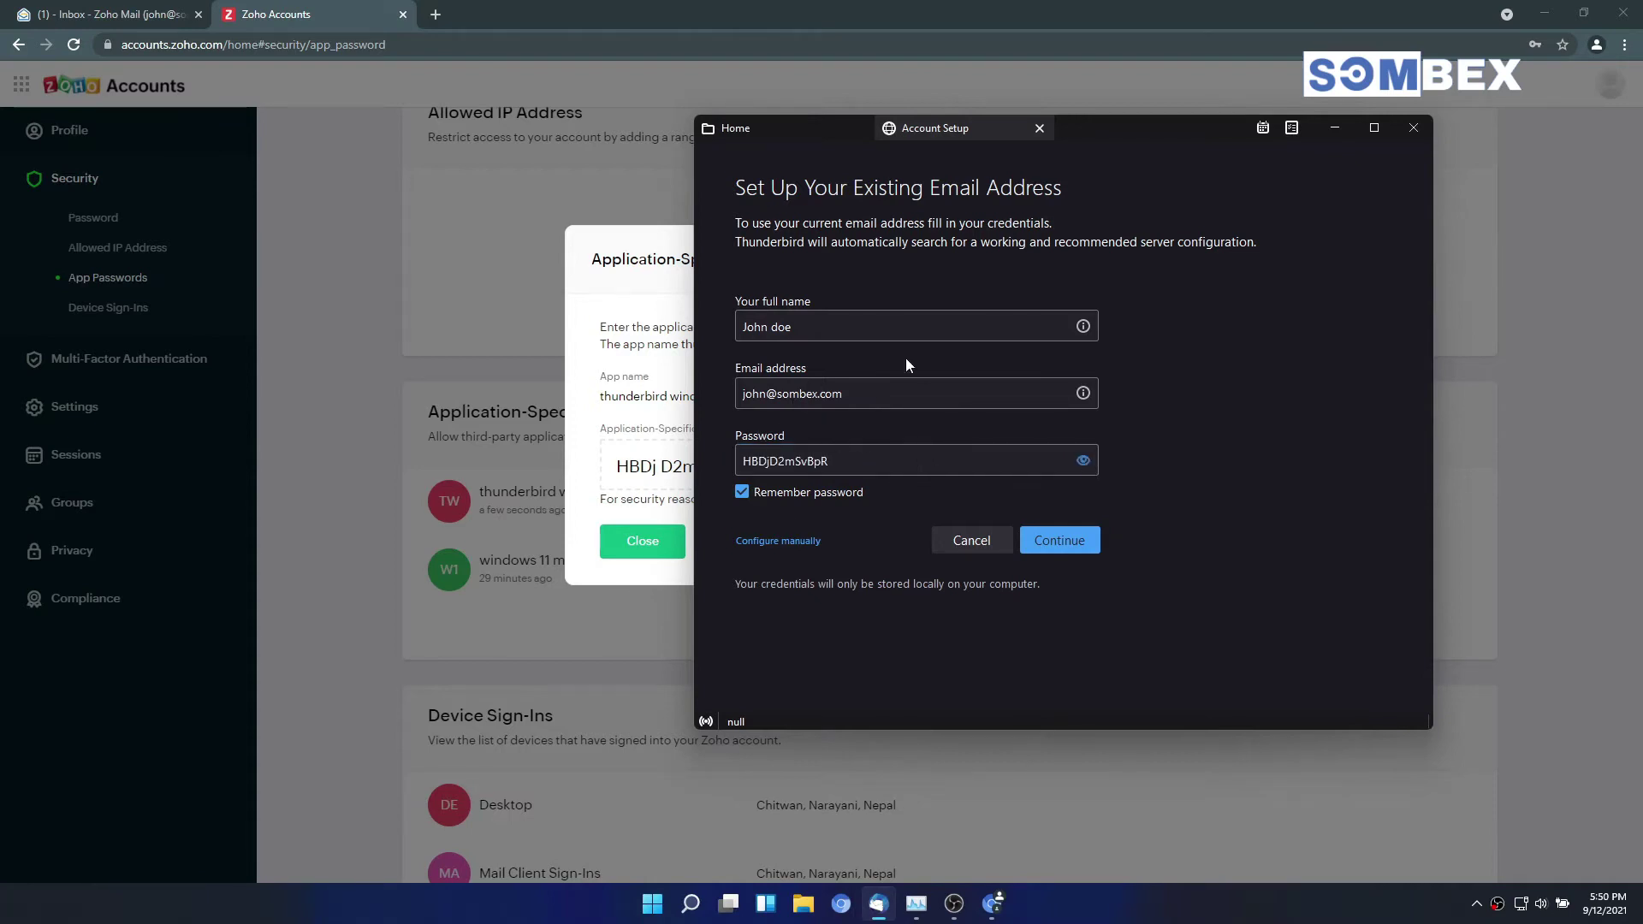
{"action": "left_click", "coordinate": [784, 543]}
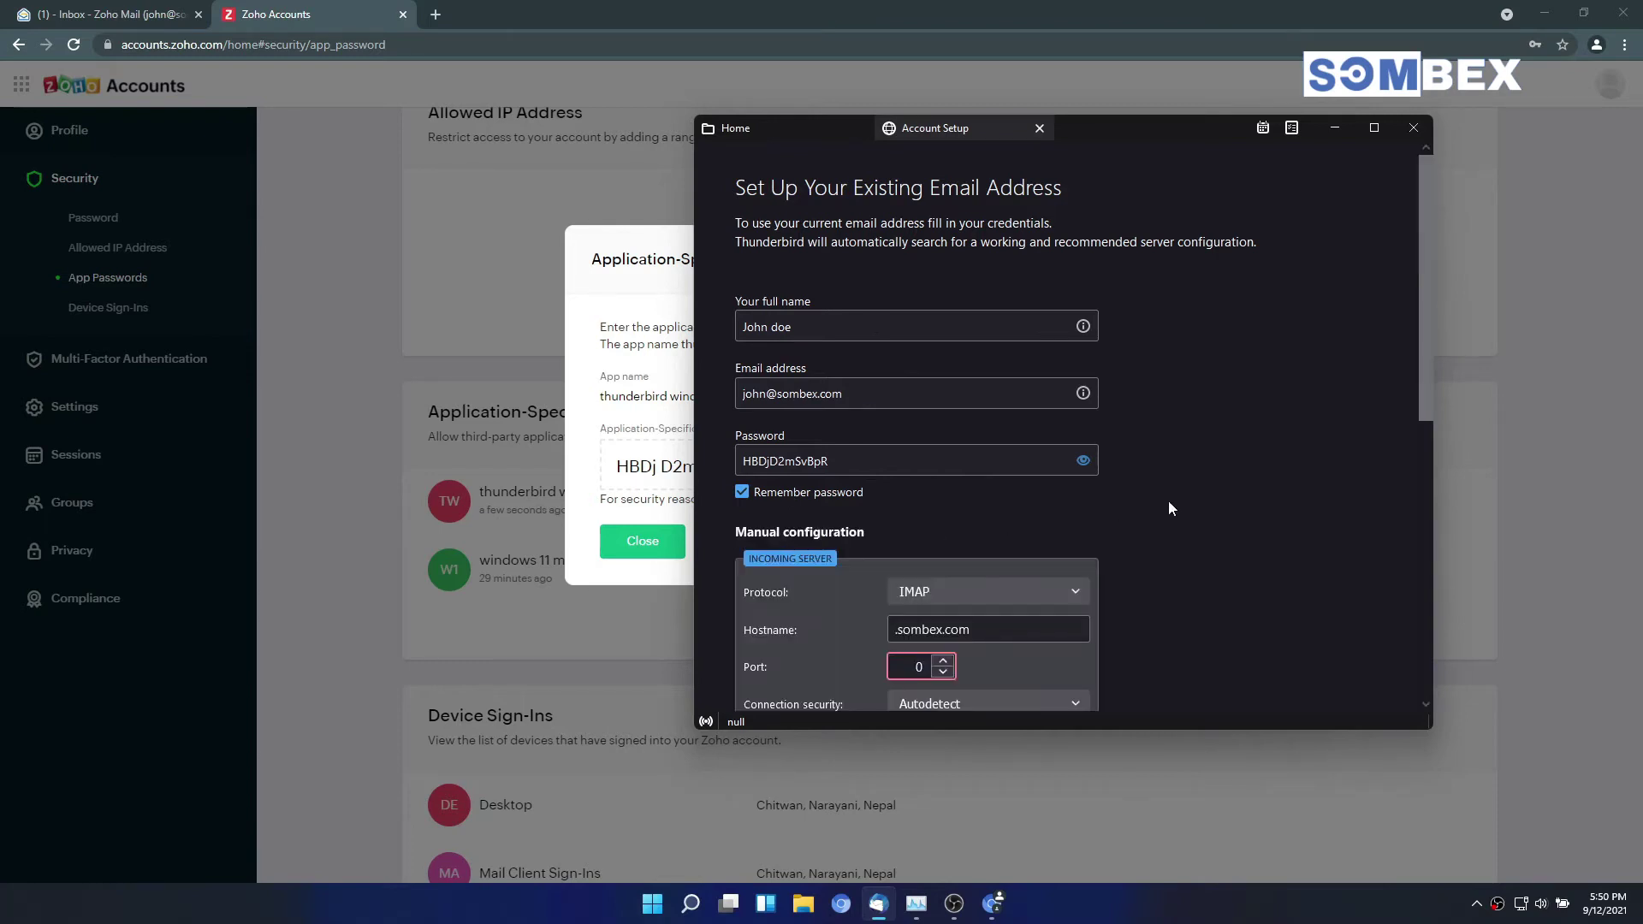
{"action": "scroll", "coordinate": [1168, 505], "scroll_direction": "down", "scroll_amount": 5}
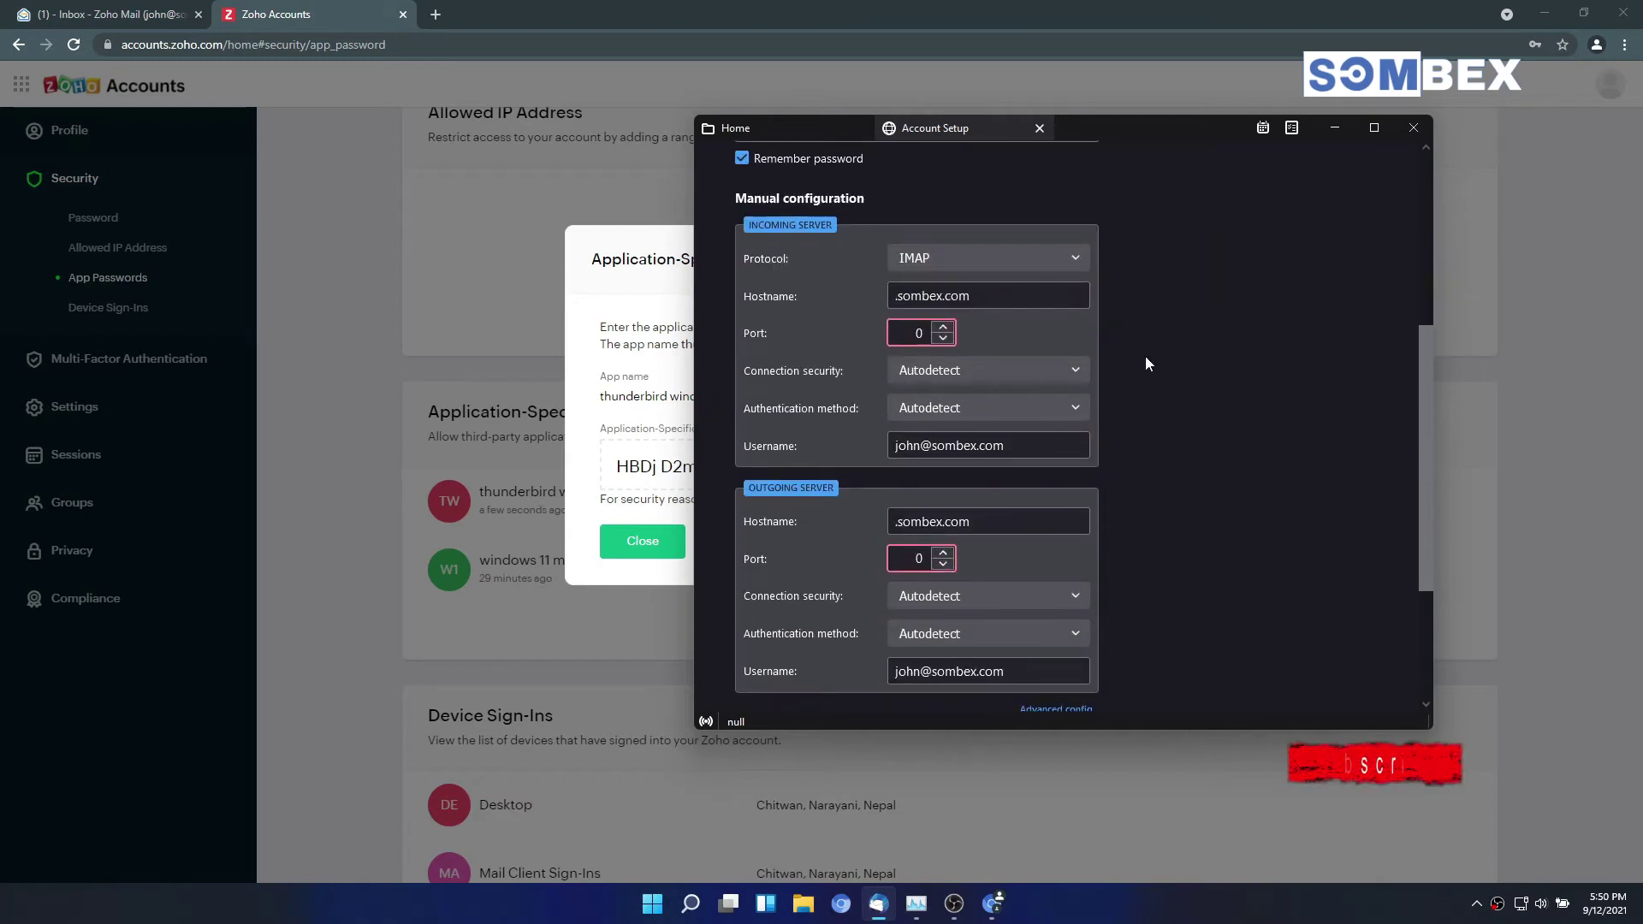
Step: In Zoho Mail, open Settings > Mail accounts to the IMAP server details
{"action": "left_click", "coordinate": [128, 14]}
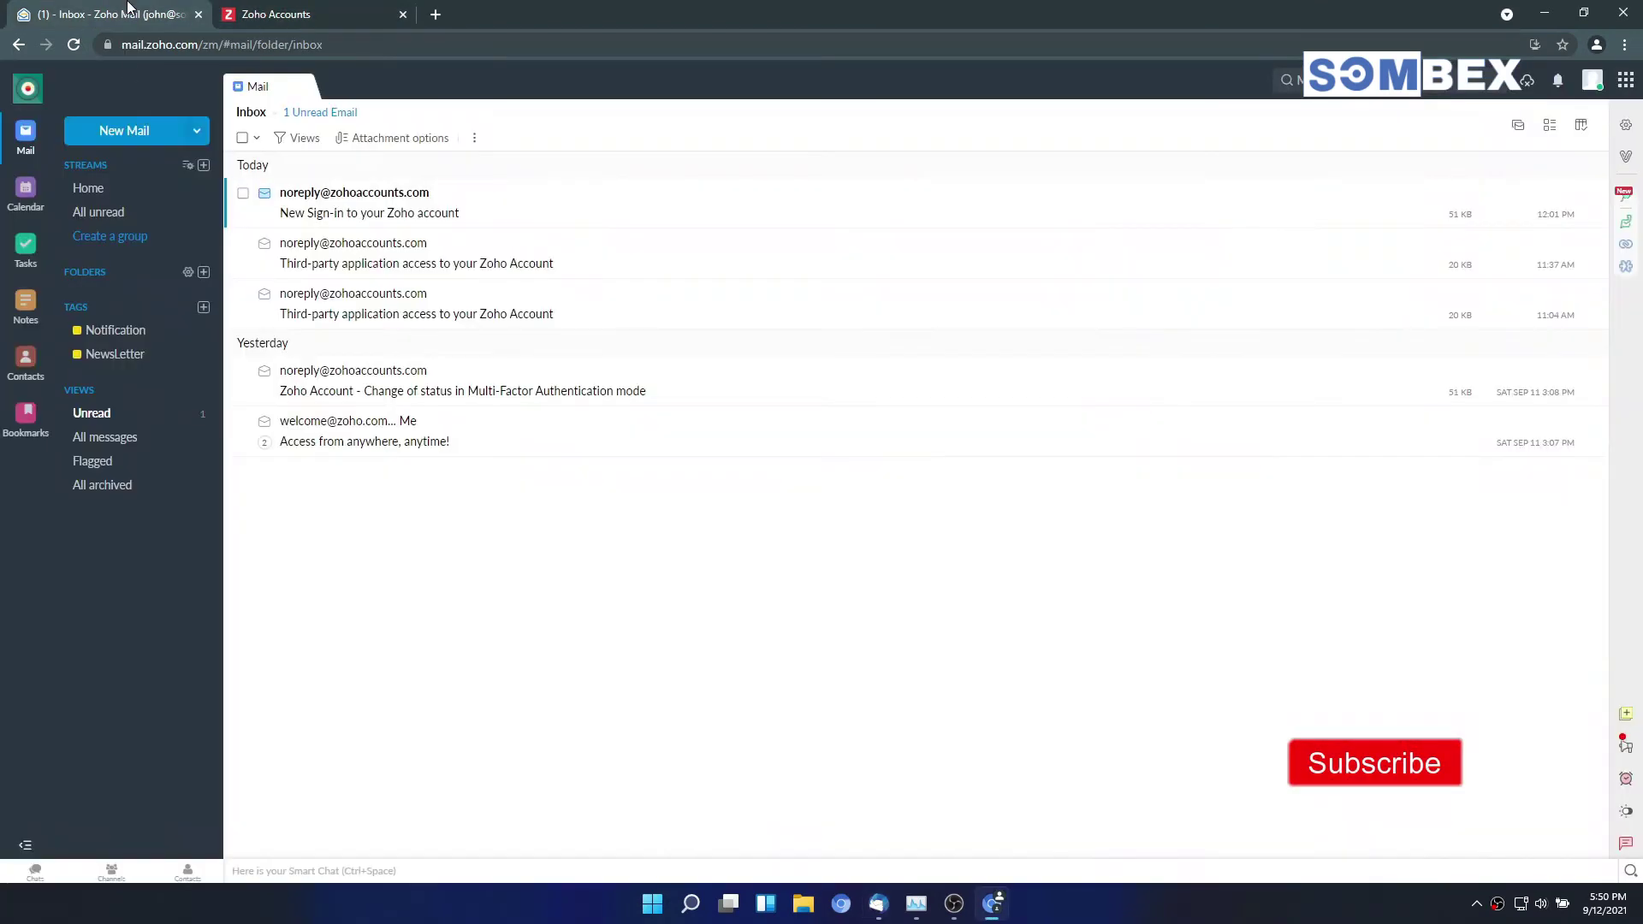
{"action": "left_click", "coordinate": [1626, 125]}
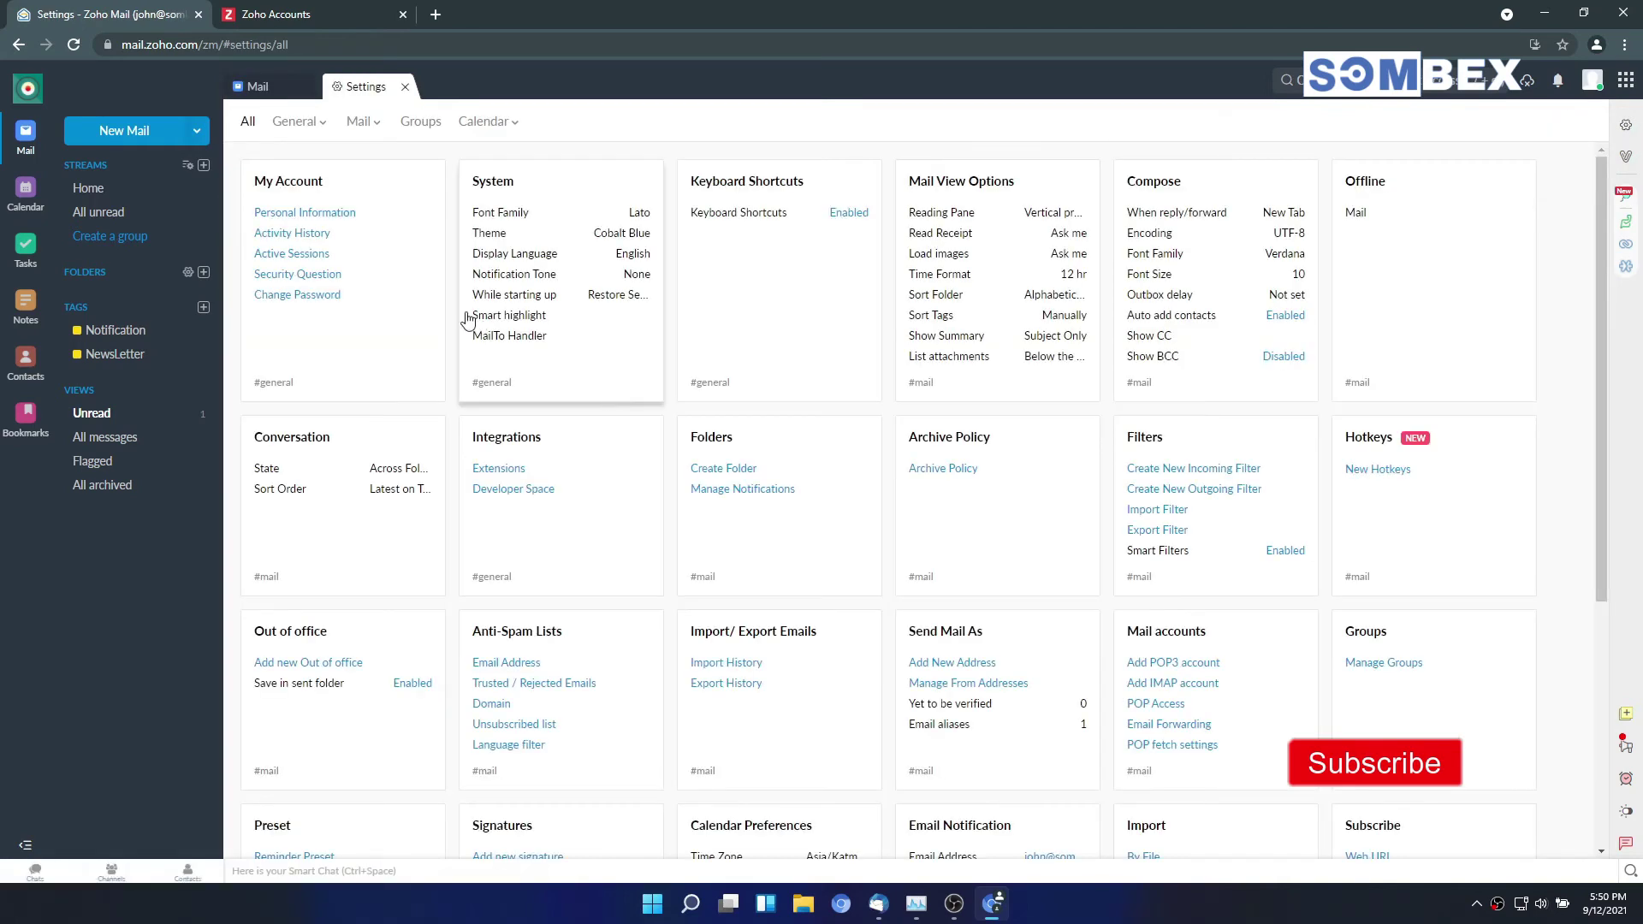
{"action": "left_click", "coordinate": [361, 122]}
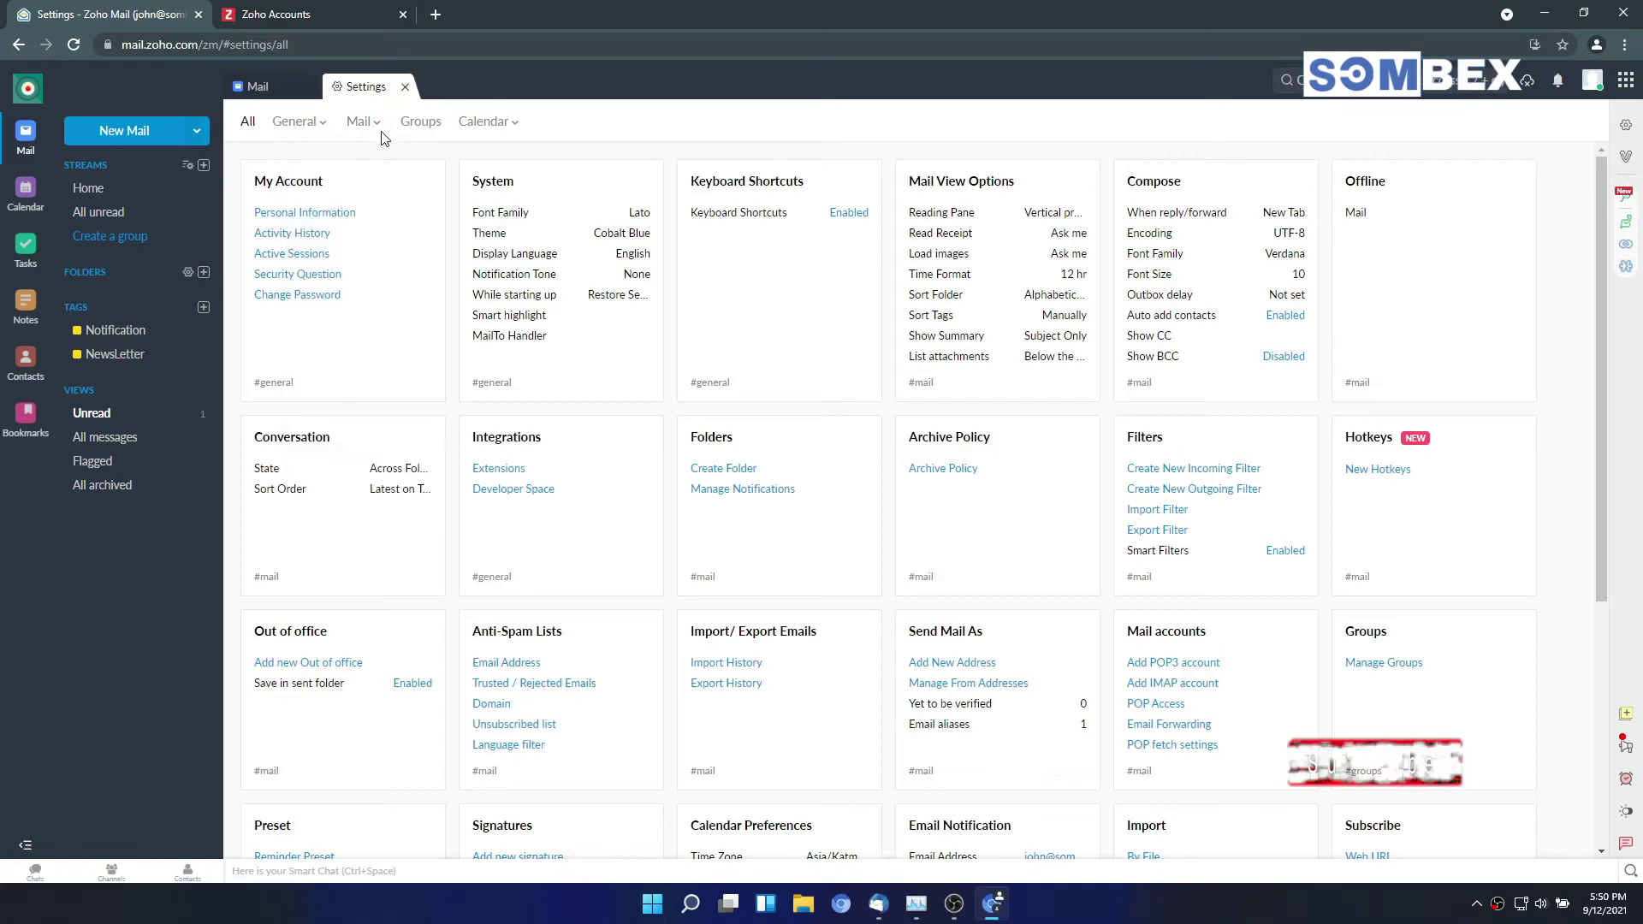
{"action": "left_click", "coordinate": [353, 121]}
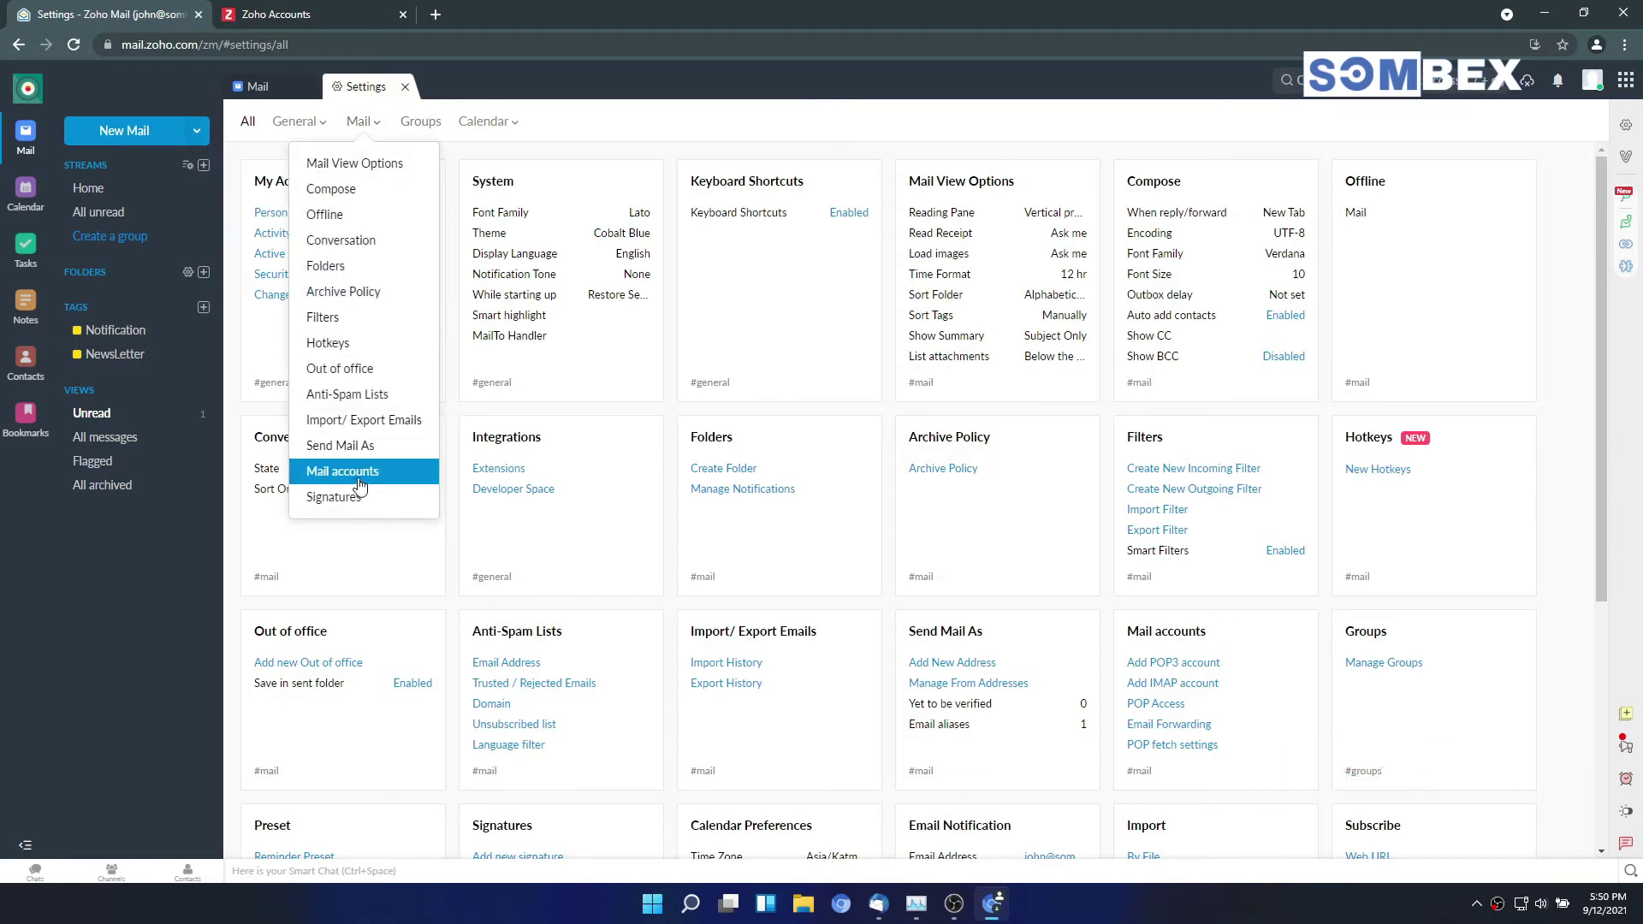
{"action": "left_click", "coordinate": [360, 481]}
{"action": "scroll", "coordinate": [1177, 421], "scroll_direction": "down", "scroll_amount": 6}
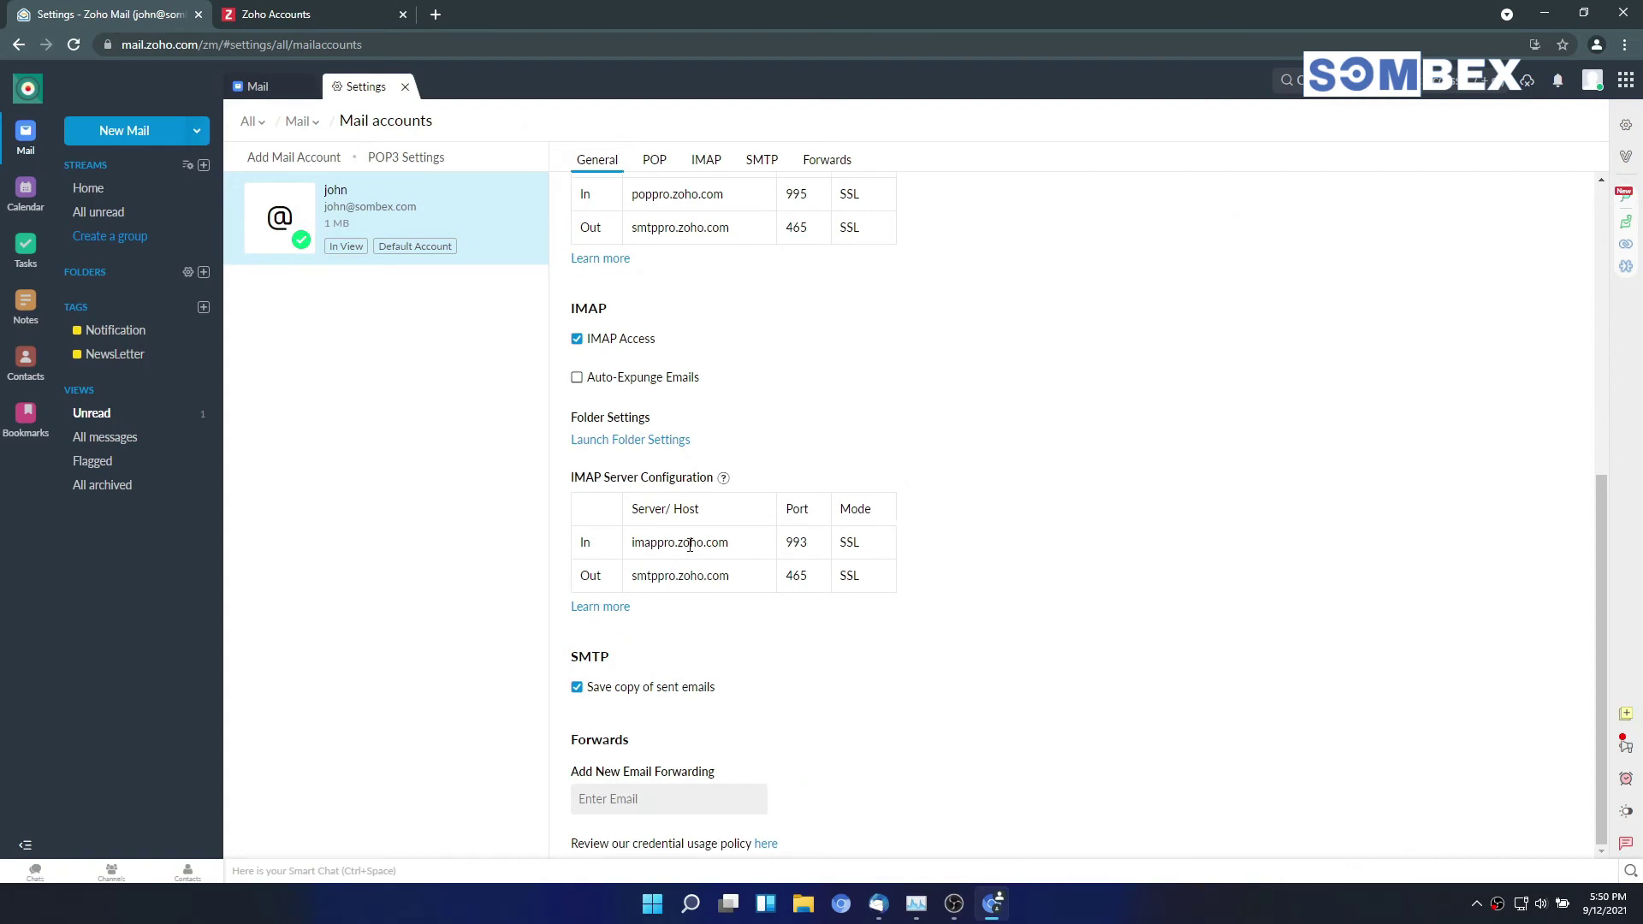
Step: Copy the incoming server name imappro.zoho.com
{"action": "left_click_drag", "start_coordinate": [584, 541], "coordinate": [686, 537]}
{"action": "double_click", "coordinate": [681, 542]}
{"action": "right_click", "coordinate": [706, 541]}
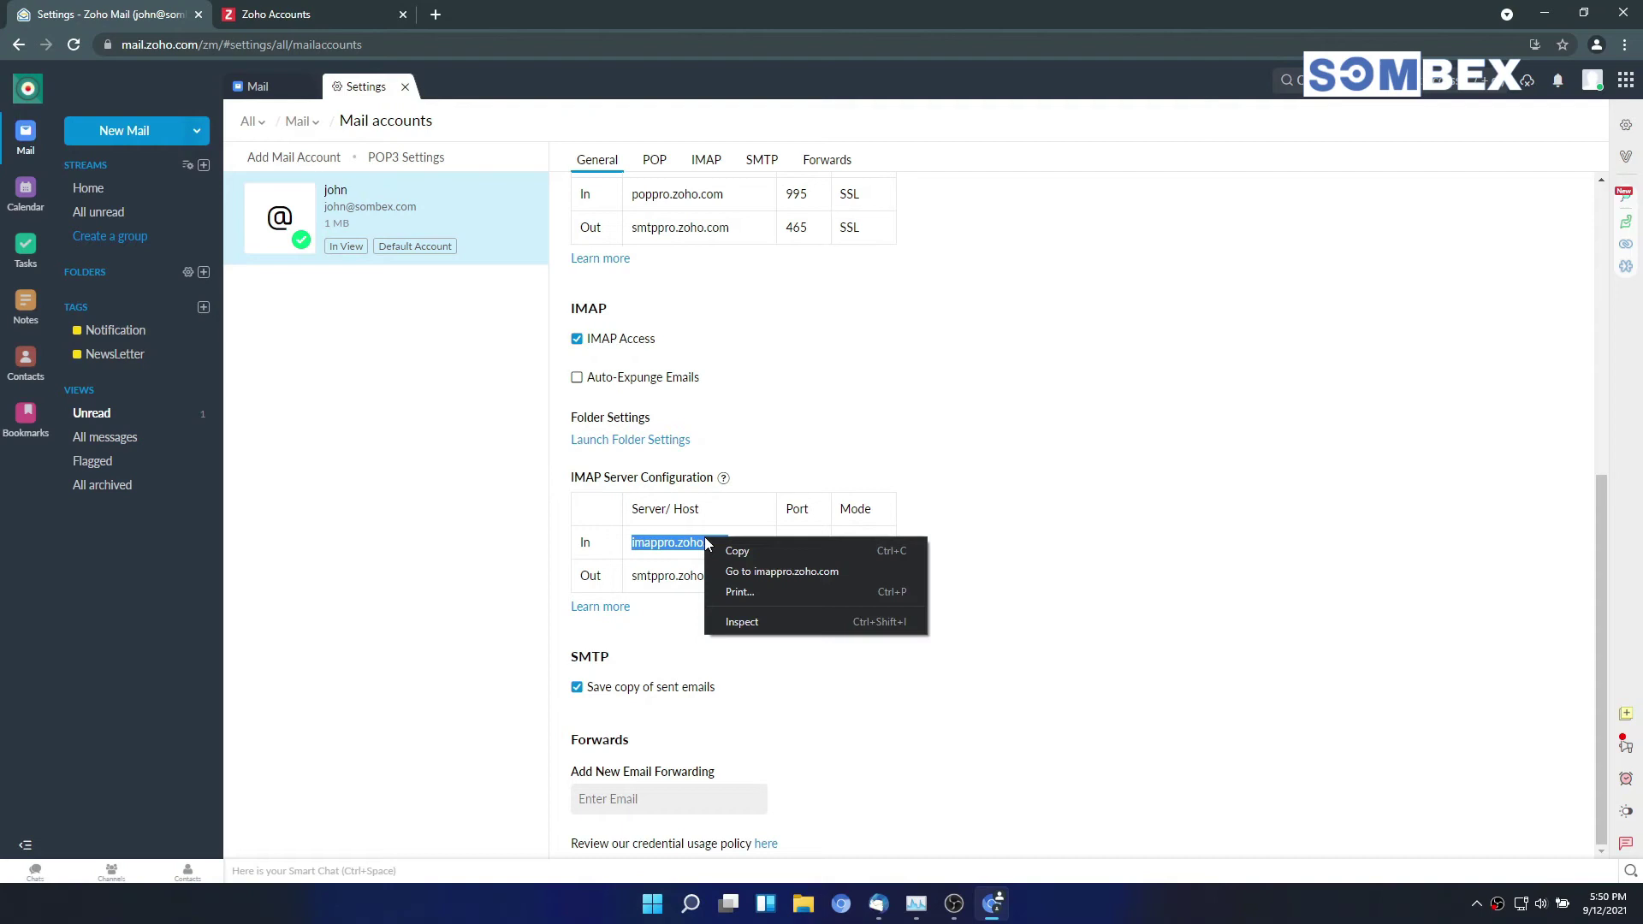
{"action": "left_click", "coordinate": [734, 551]}
{"action": "key", "text": "alt+Tab"}
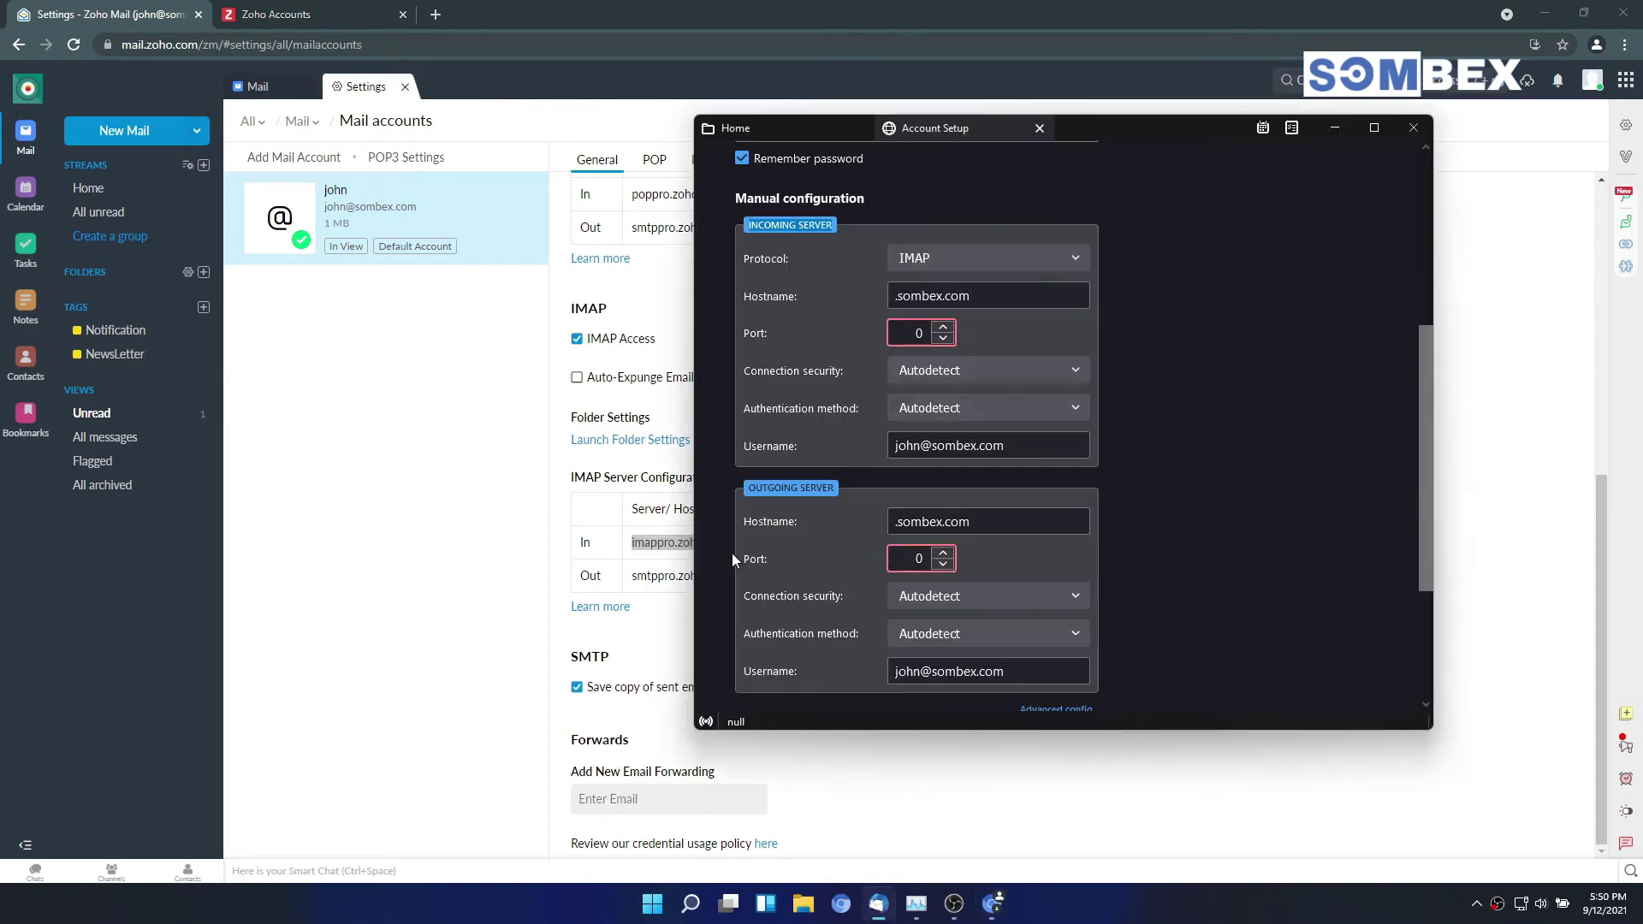
Step: Paste imappro.zoho.com as the incoming server hostname
{"action": "left_click", "coordinate": [979, 301]}
{"action": "key", "text": "ctrl+a"}
{"action": "key", "text": "ctrl+v"}
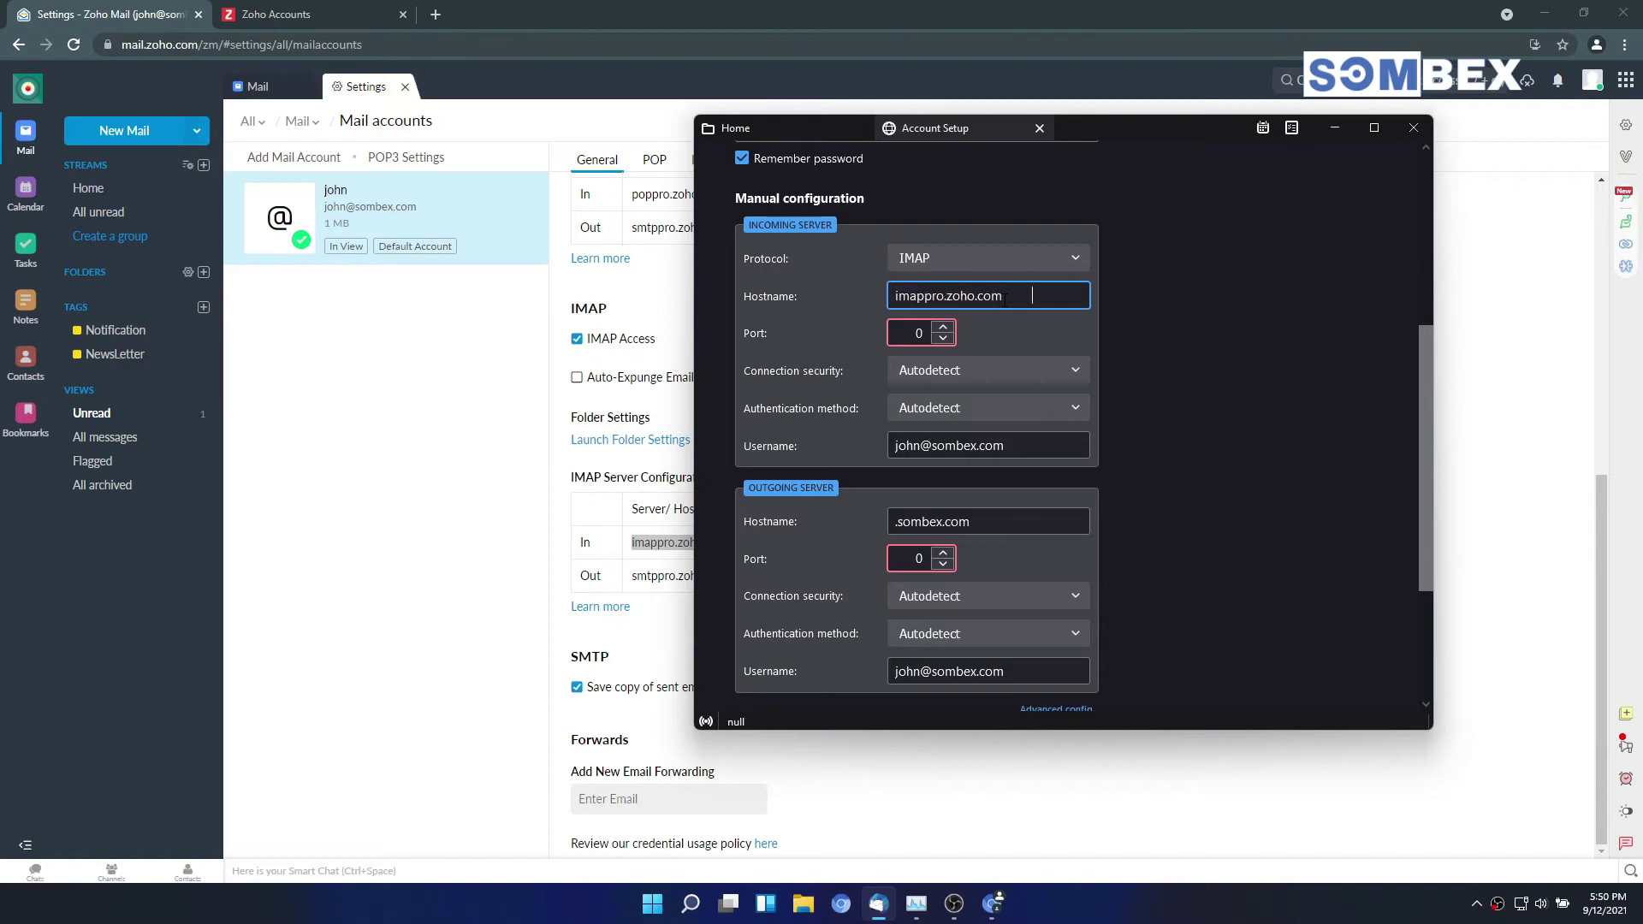
{"action": "left_click_drag", "start_coordinate": [1118, 121], "coordinate": [1292, 122]}
Step: Set the incoming port to 993 with SSL/TLS connection security
{"action": "left_click", "coordinate": [1113, 325]}
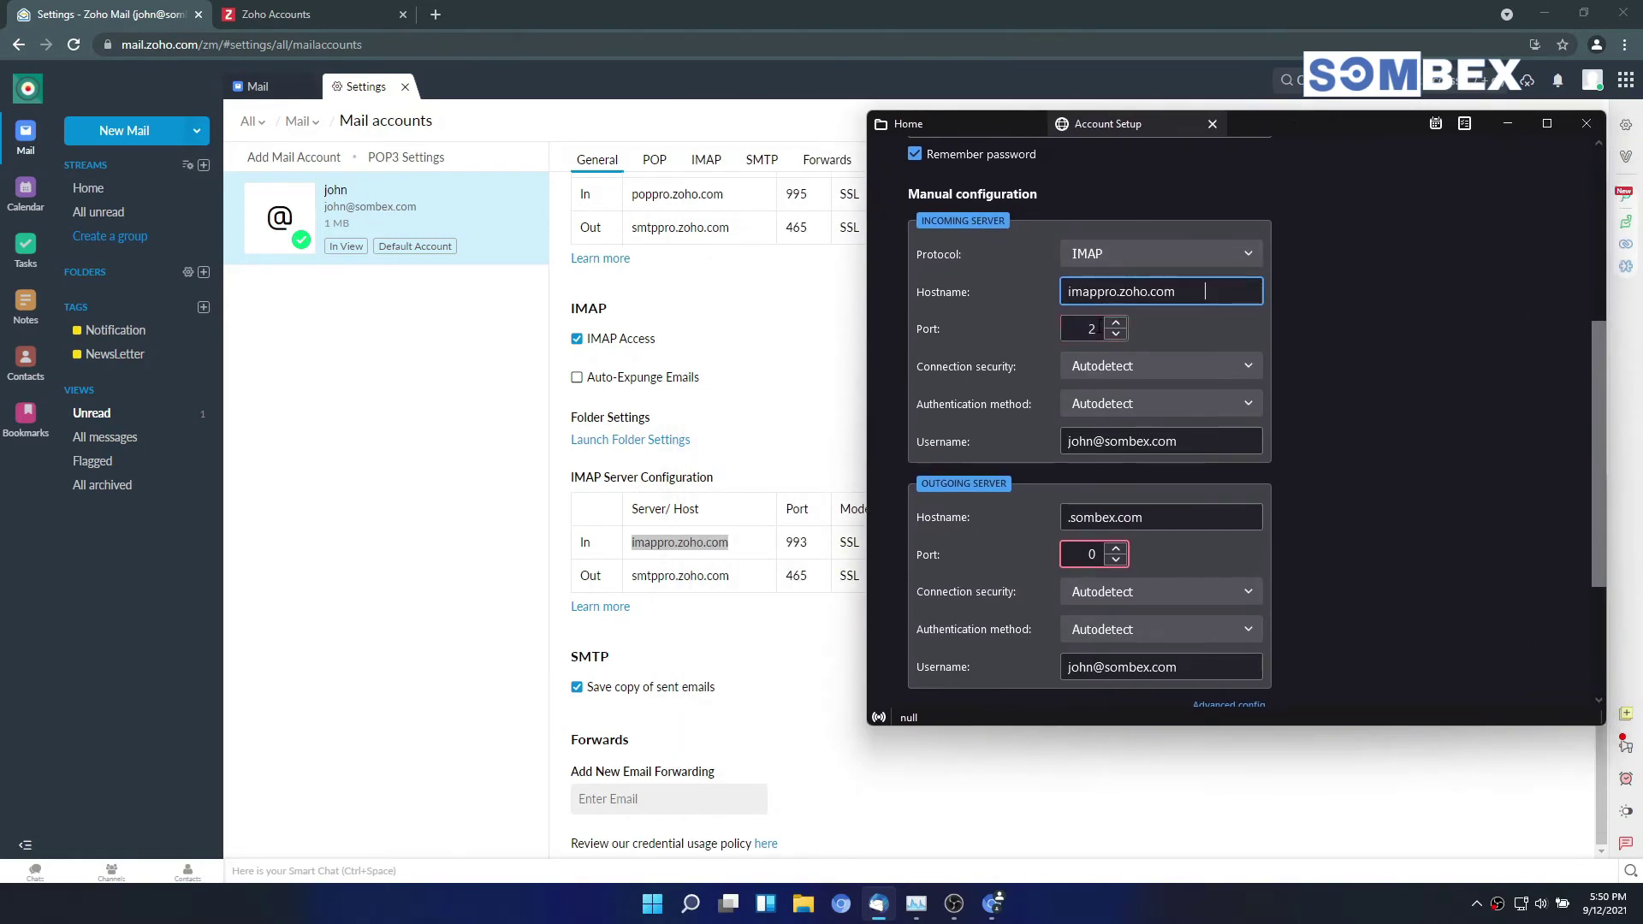
{"action": "double_click", "coordinate": [1083, 329]}
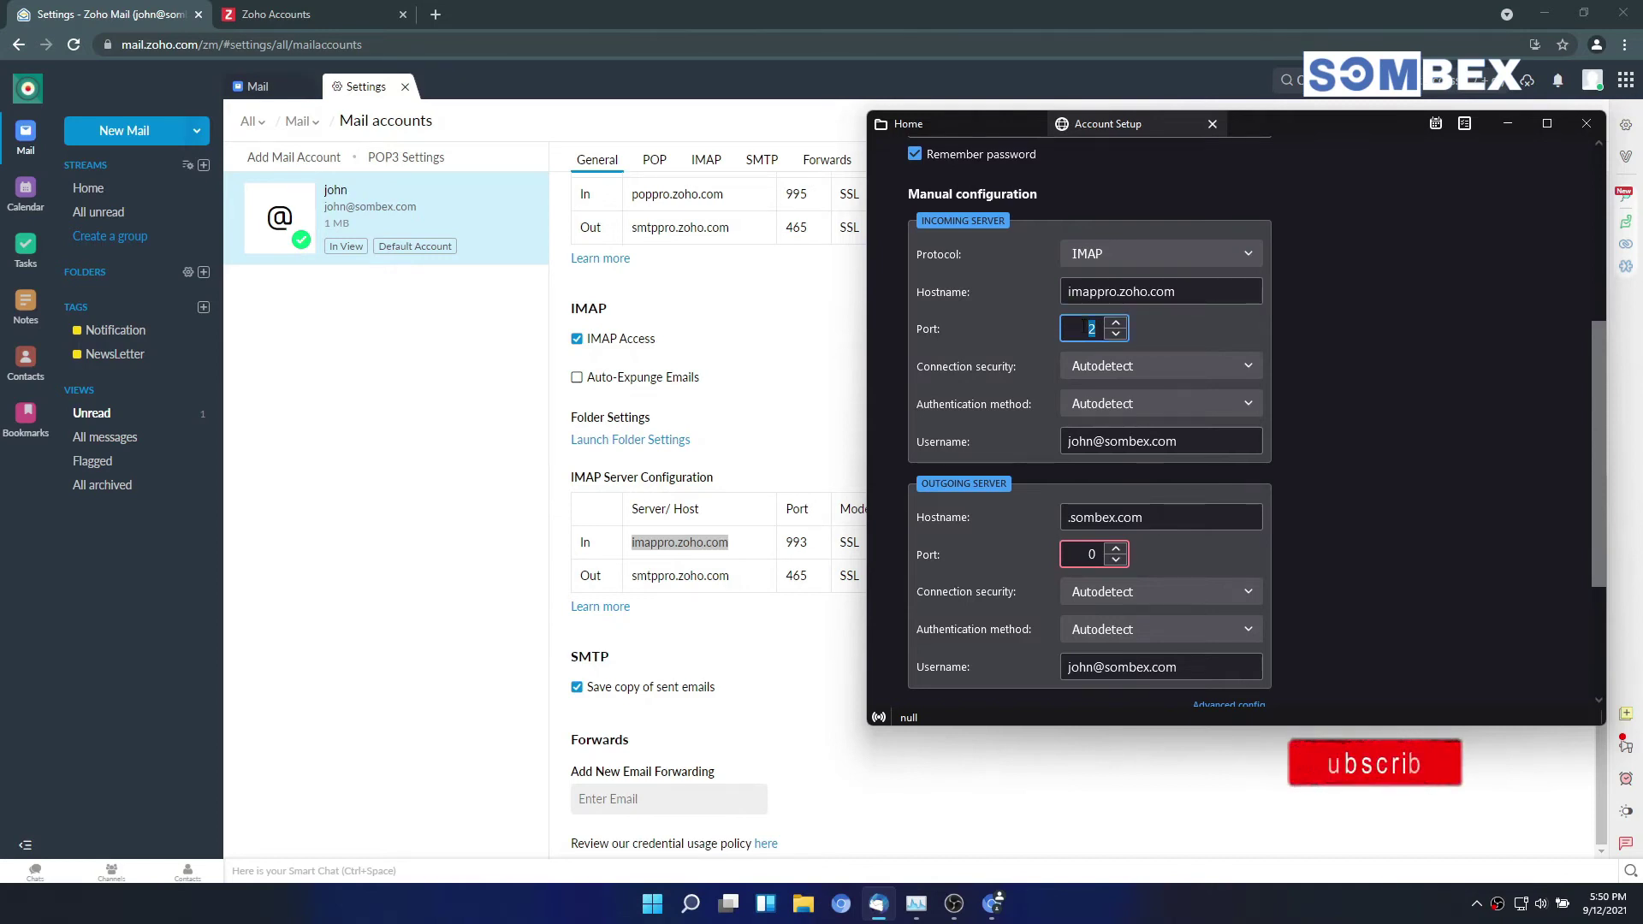
{"action": "type", "text": "993"}
{"action": "key", "text": "Tab"}
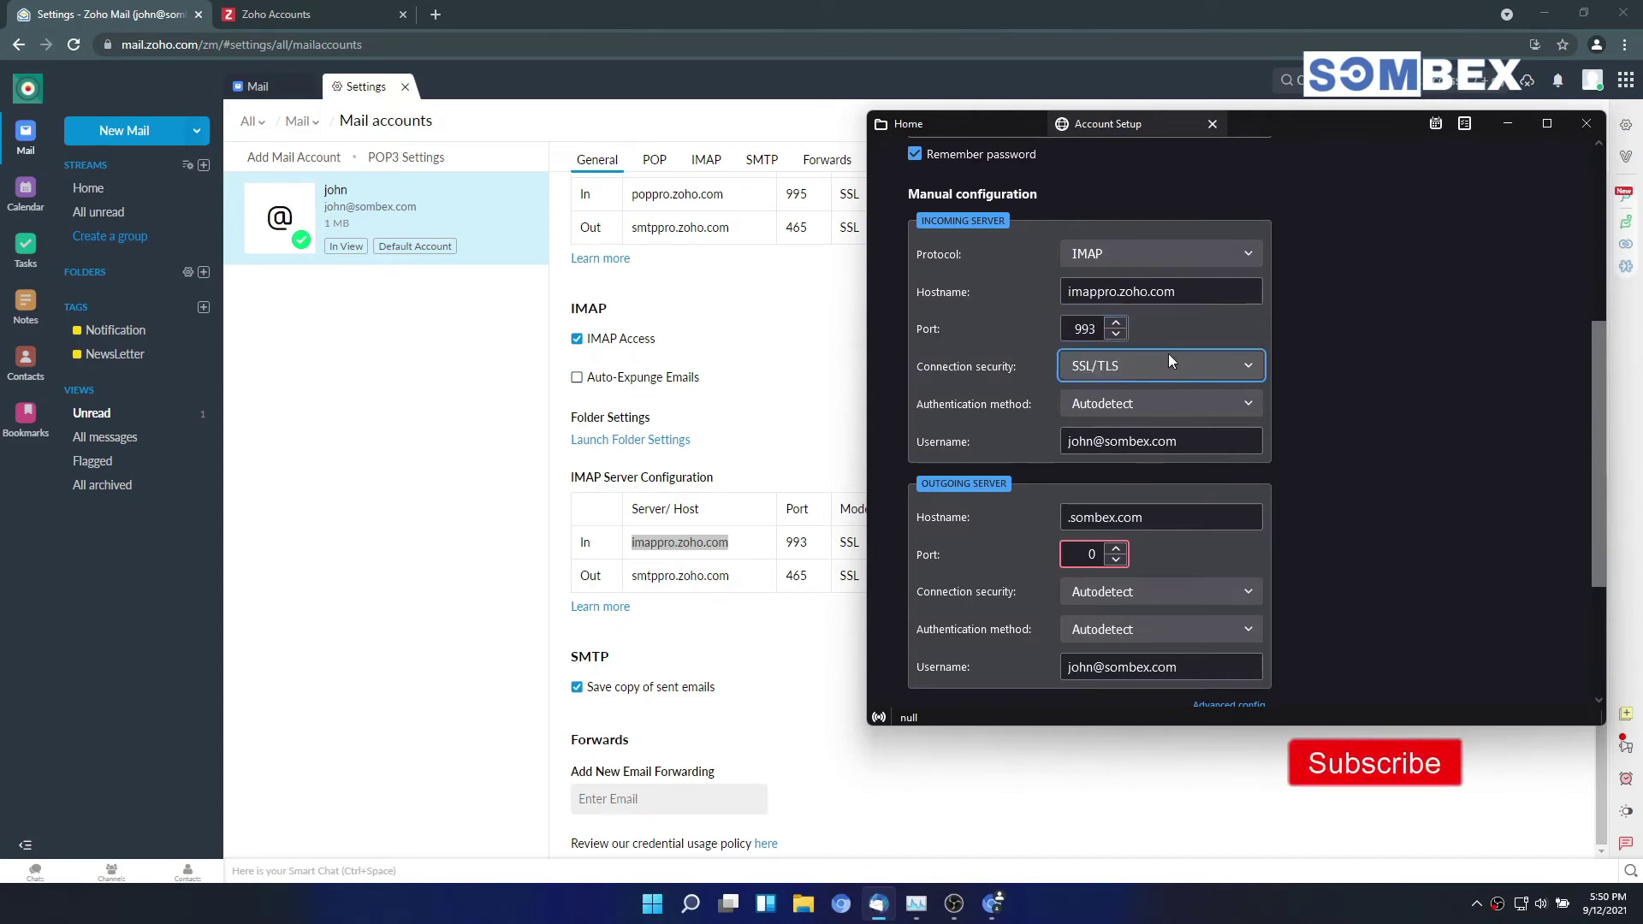
{"action": "left_click", "coordinate": [1157, 366]}
{"action": "left_click", "coordinate": [1157, 365]}
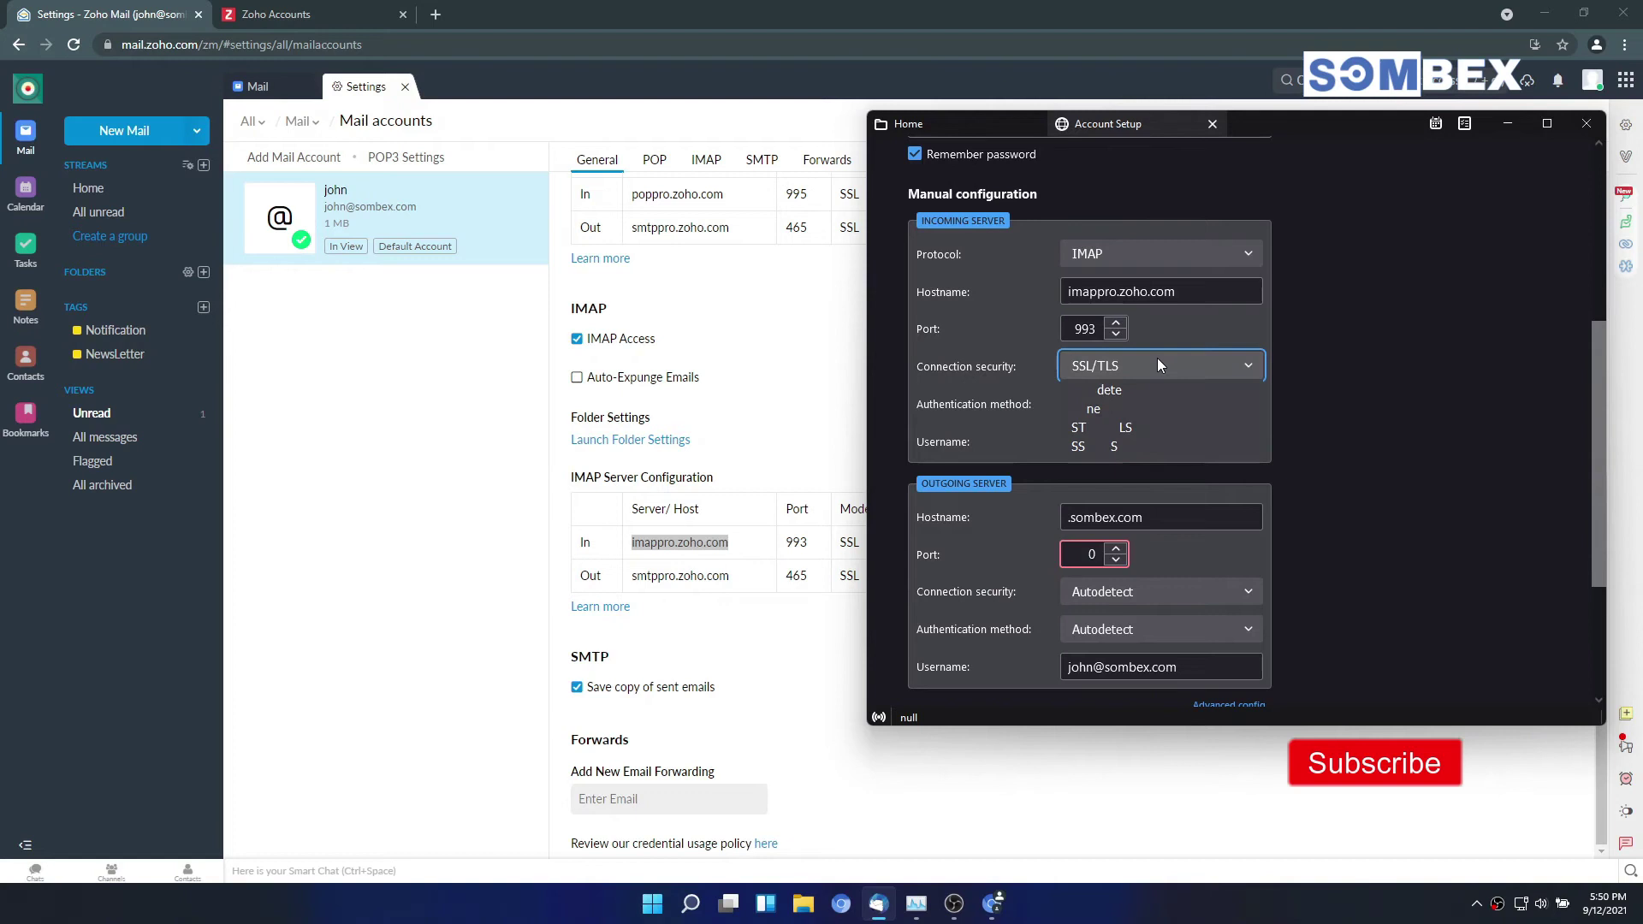
{"action": "left_click", "coordinate": [1157, 365]}
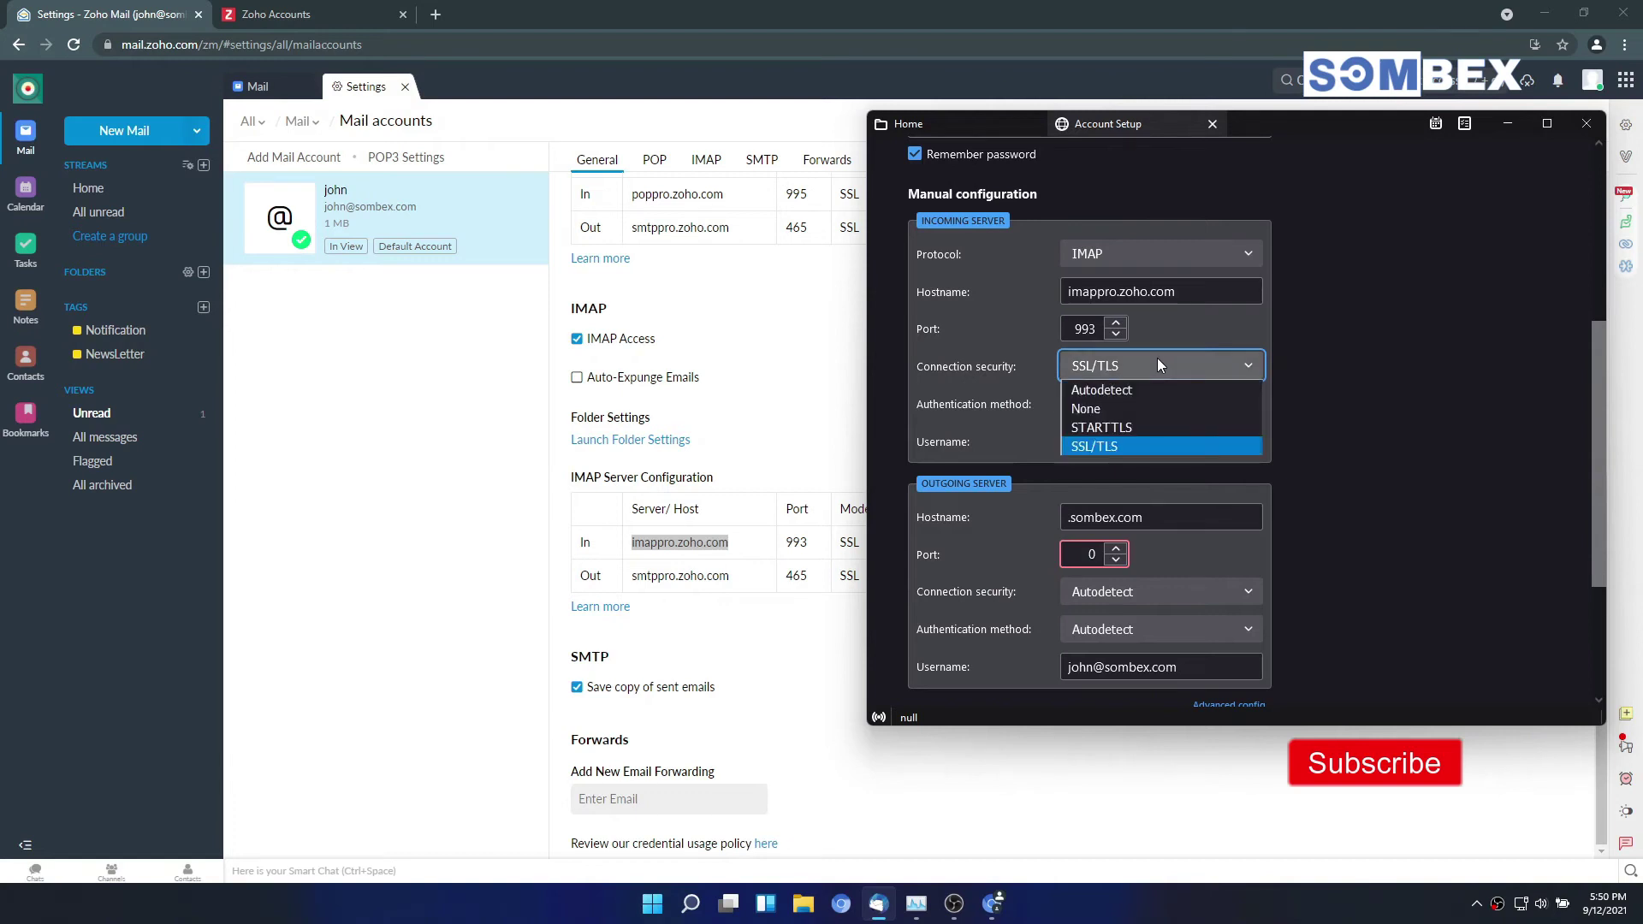
{"action": "left_click", "coordinate": [1143, 443]}
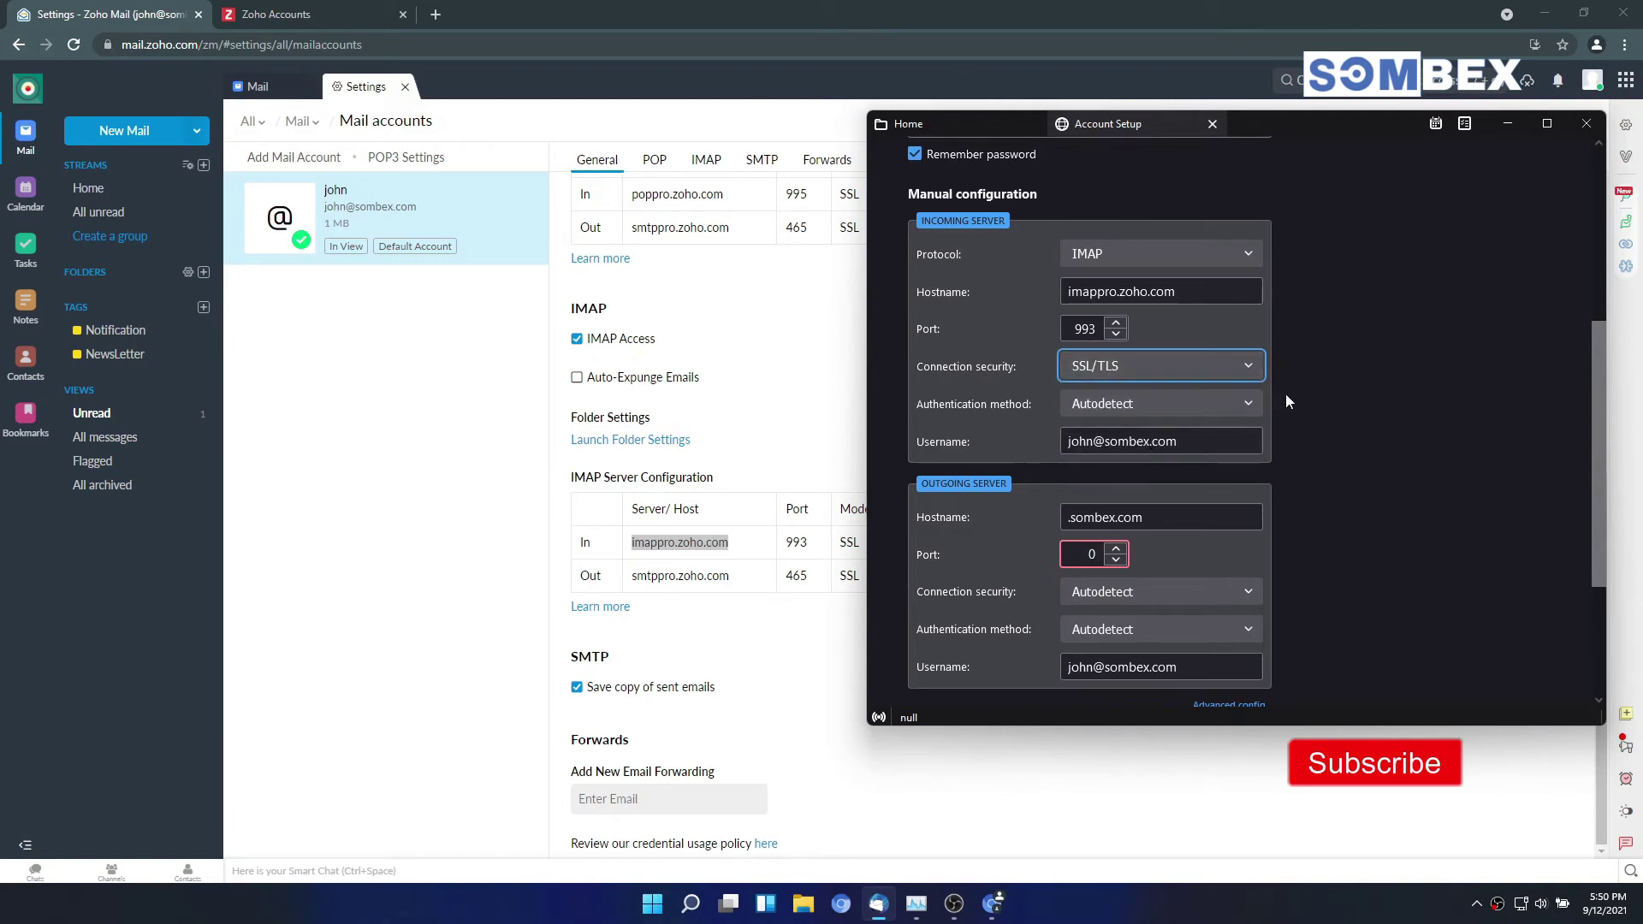
{"action": "left_click", "coordinate": [1197, 442]}
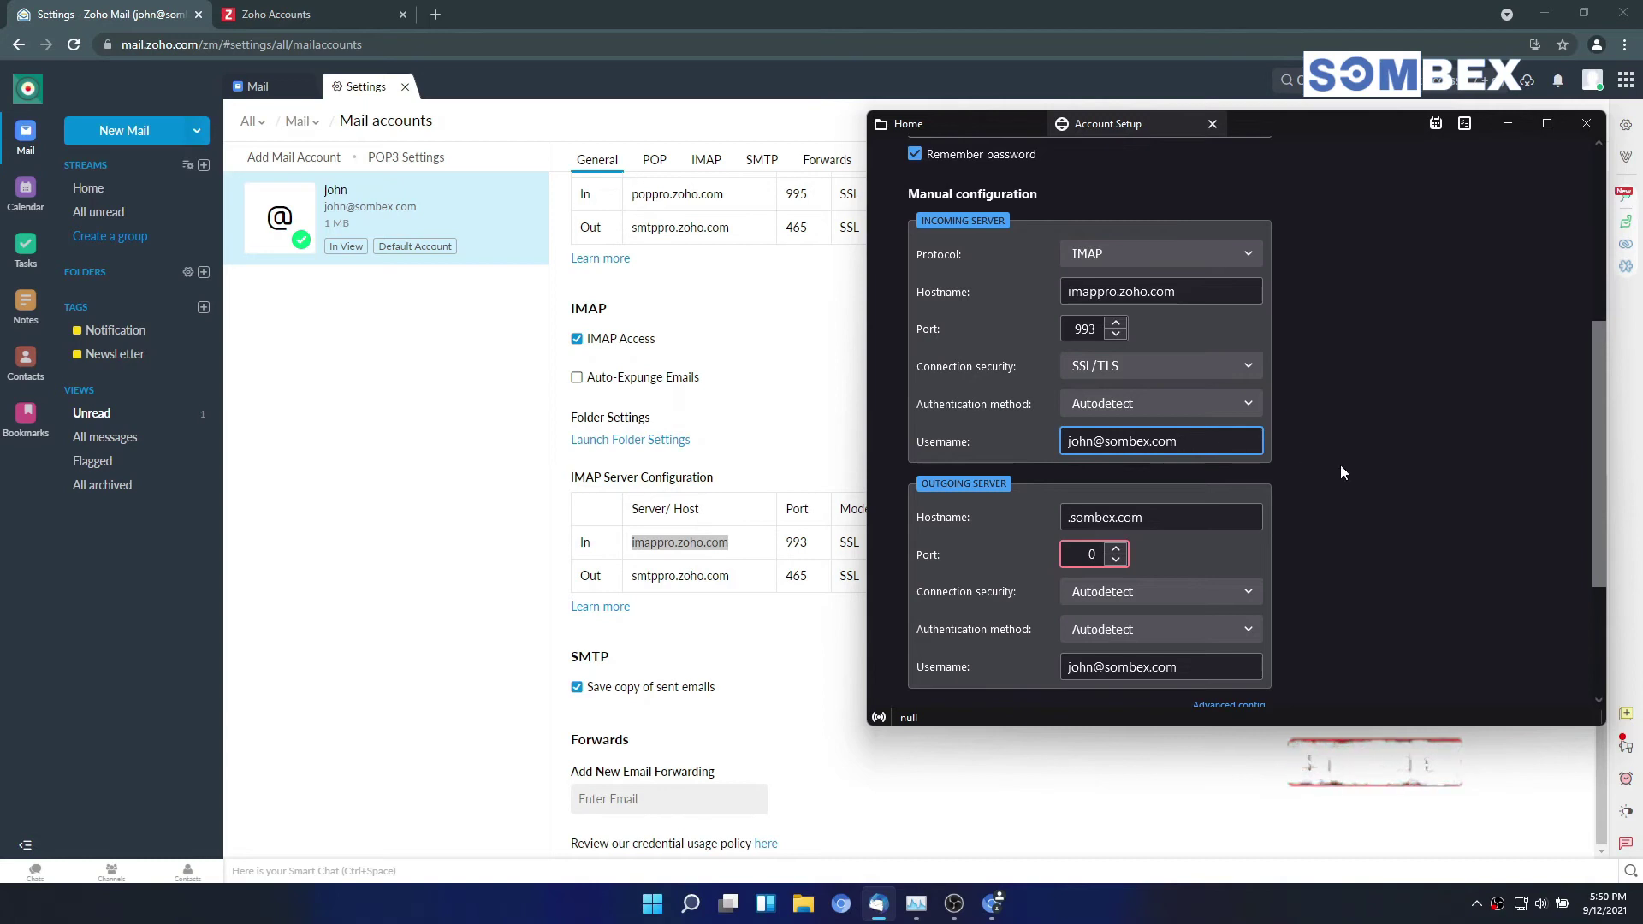
{"action": "scroll", "coordinate": [1341, 466], "scroll_direction": "down", "scroll_amount": 3}
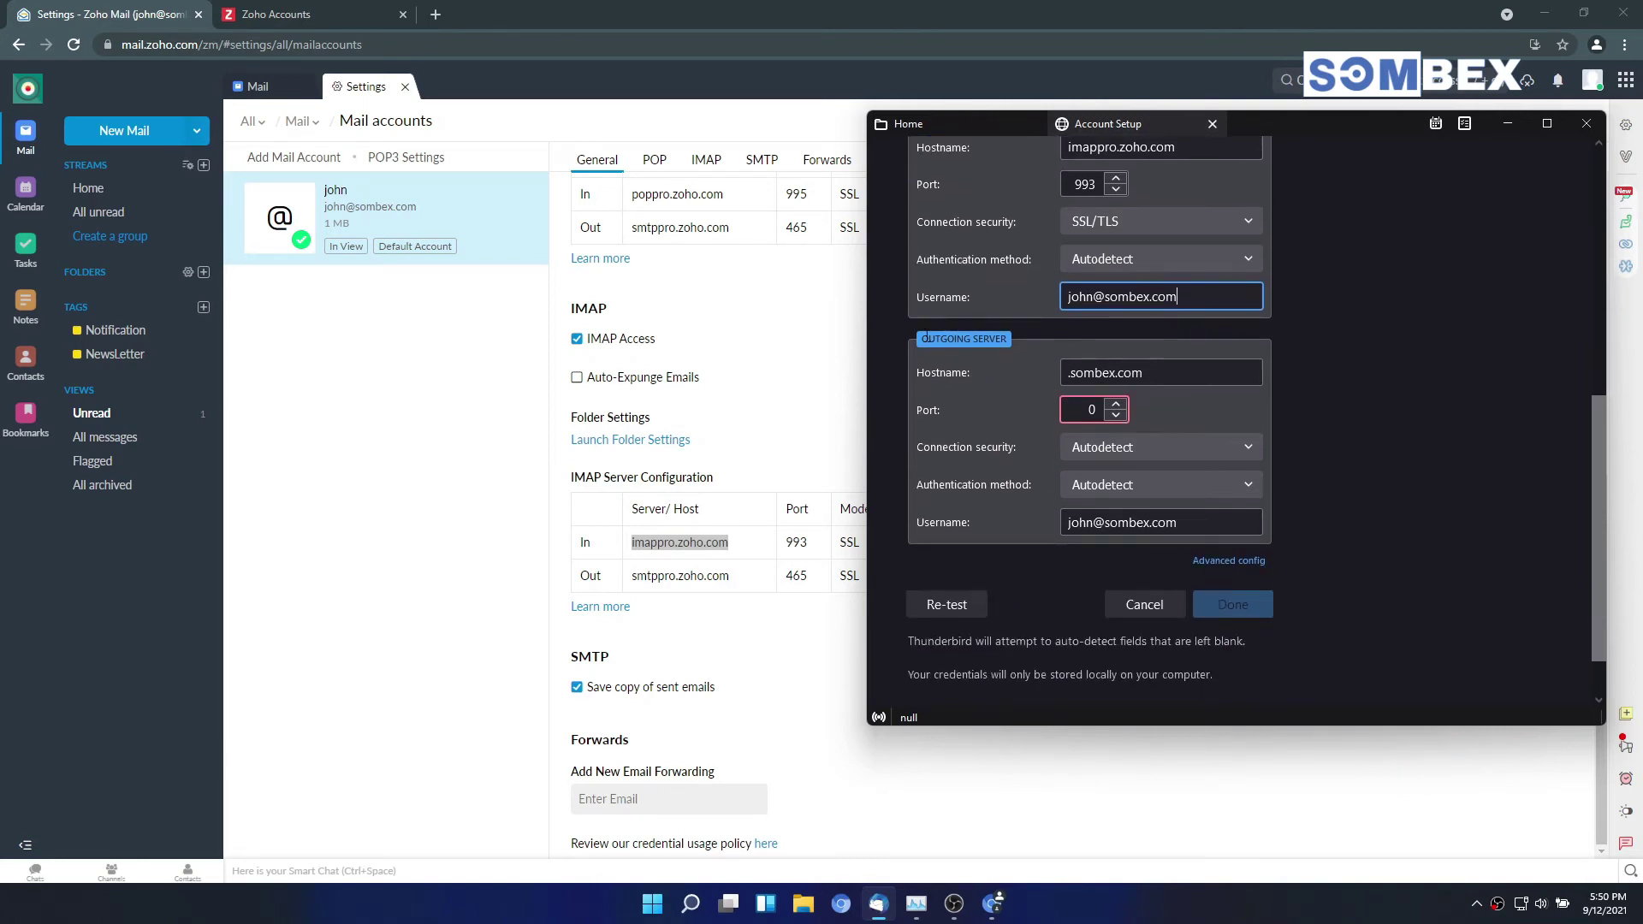
Step: Paste smtppro.zoho.com as the outgoing server hostname
{"action": "double_click", "coordinate": [683, 577]}
{"action": "key", "text": "ctrl+c"}
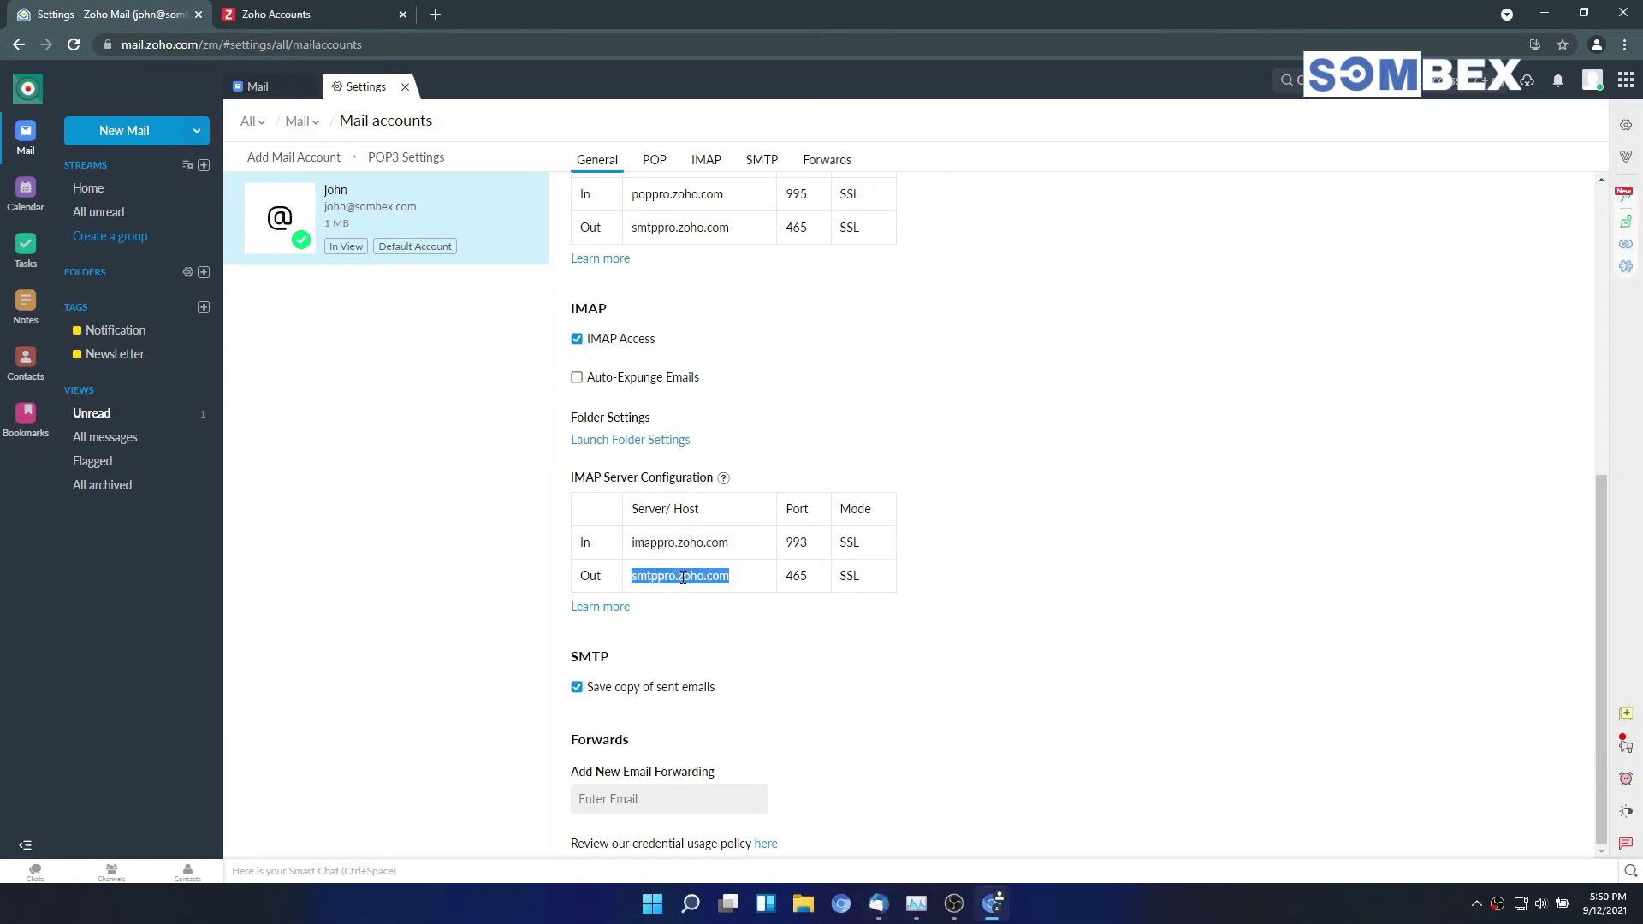
{"action": "key", "text": "alt+Tab"}
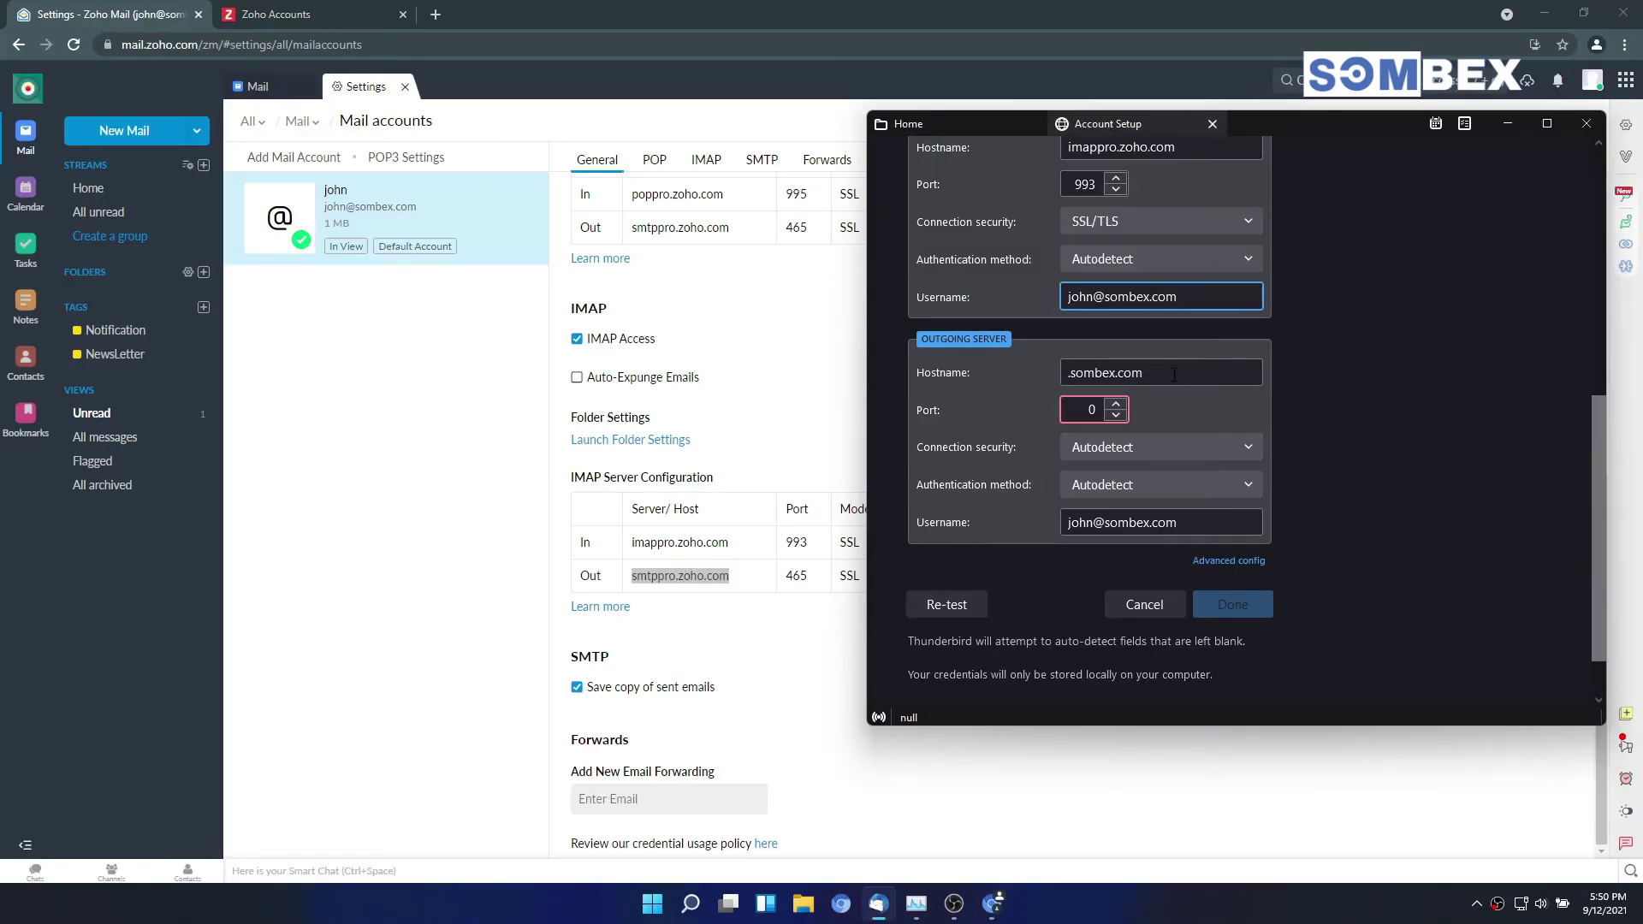
{"action": "triple_click", "coordinate": [1173, 374]}
{"action": "right_click", "coordinate": [1173, 374]}
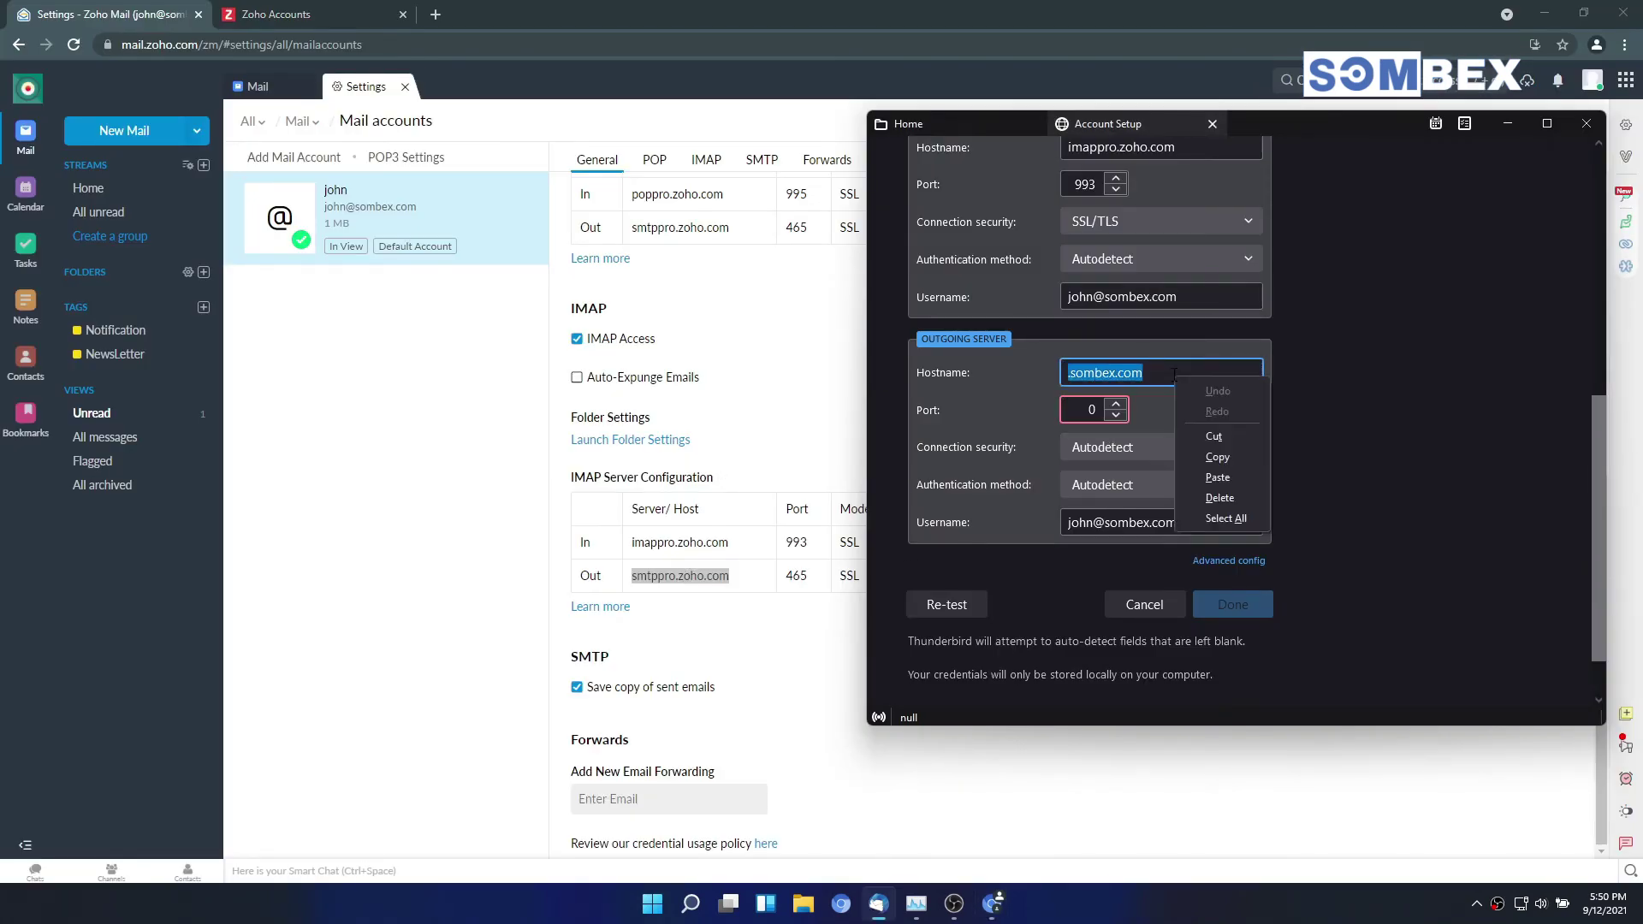
{"action": "left_click", "coordinate": [1232, 474]}
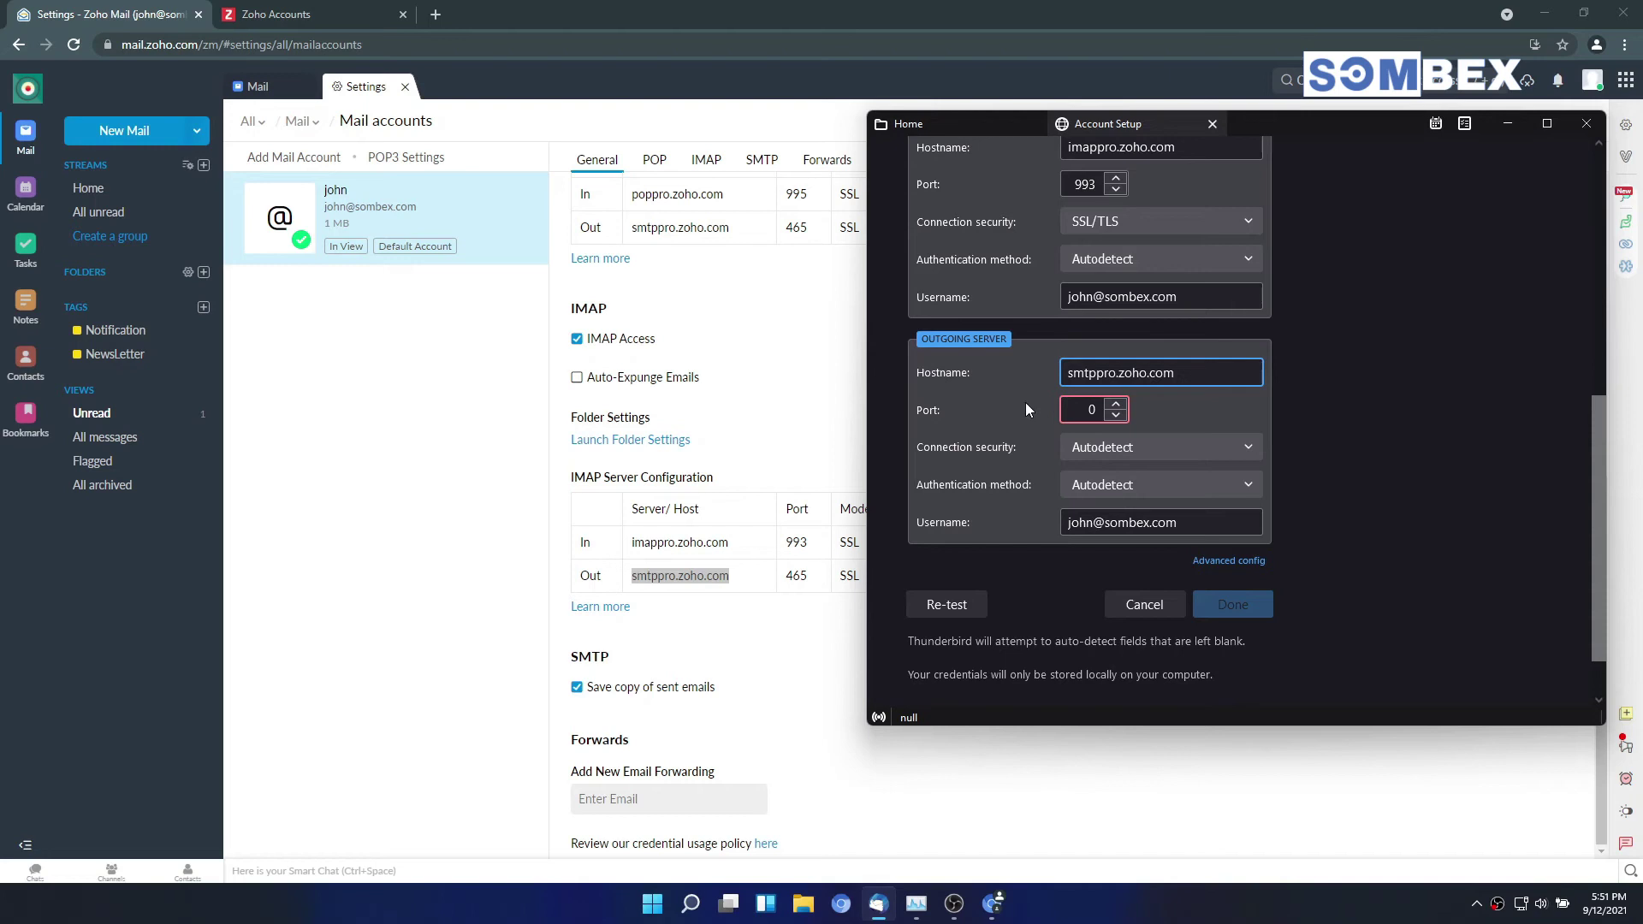
Step: Set the outgoing port to 465 with SSL/TLS connection security
{"action": "left_click", "coordinate": [1068, 408]}
{"action": "type", "text": "465"}
{"action": "left_click", "coordinate": [1184, 454]}
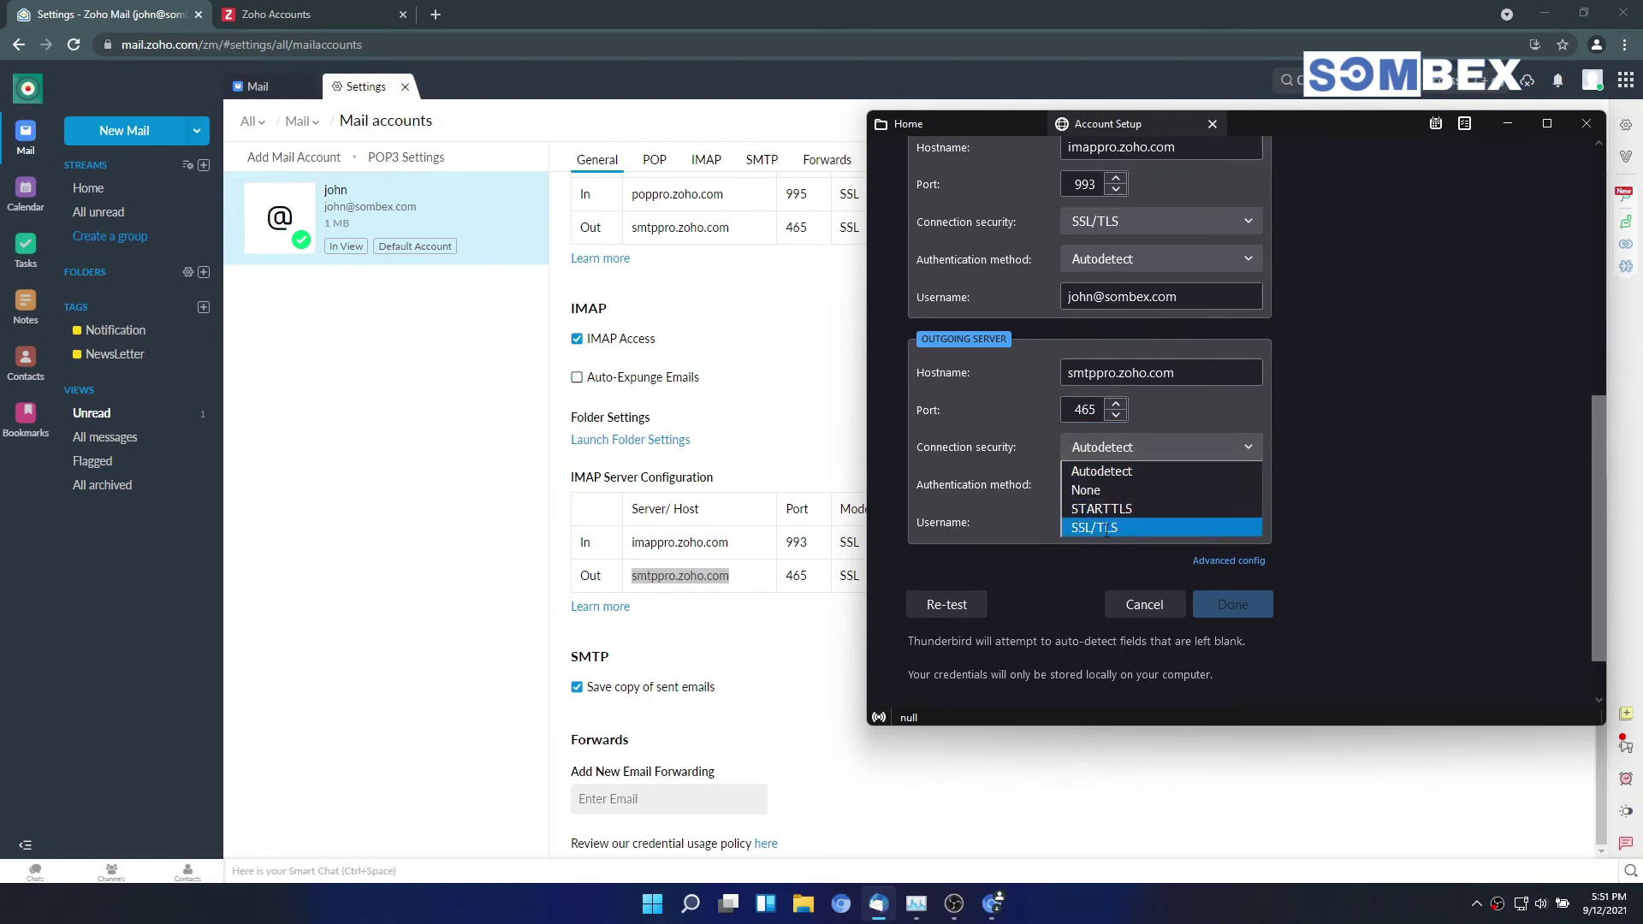
{"action": "left_click", "coordinate": [1105, 527]}
{"action": "scroll", "coordinate": [1100, 408], "scroll_direction": "up", "scroll_amount": 1}
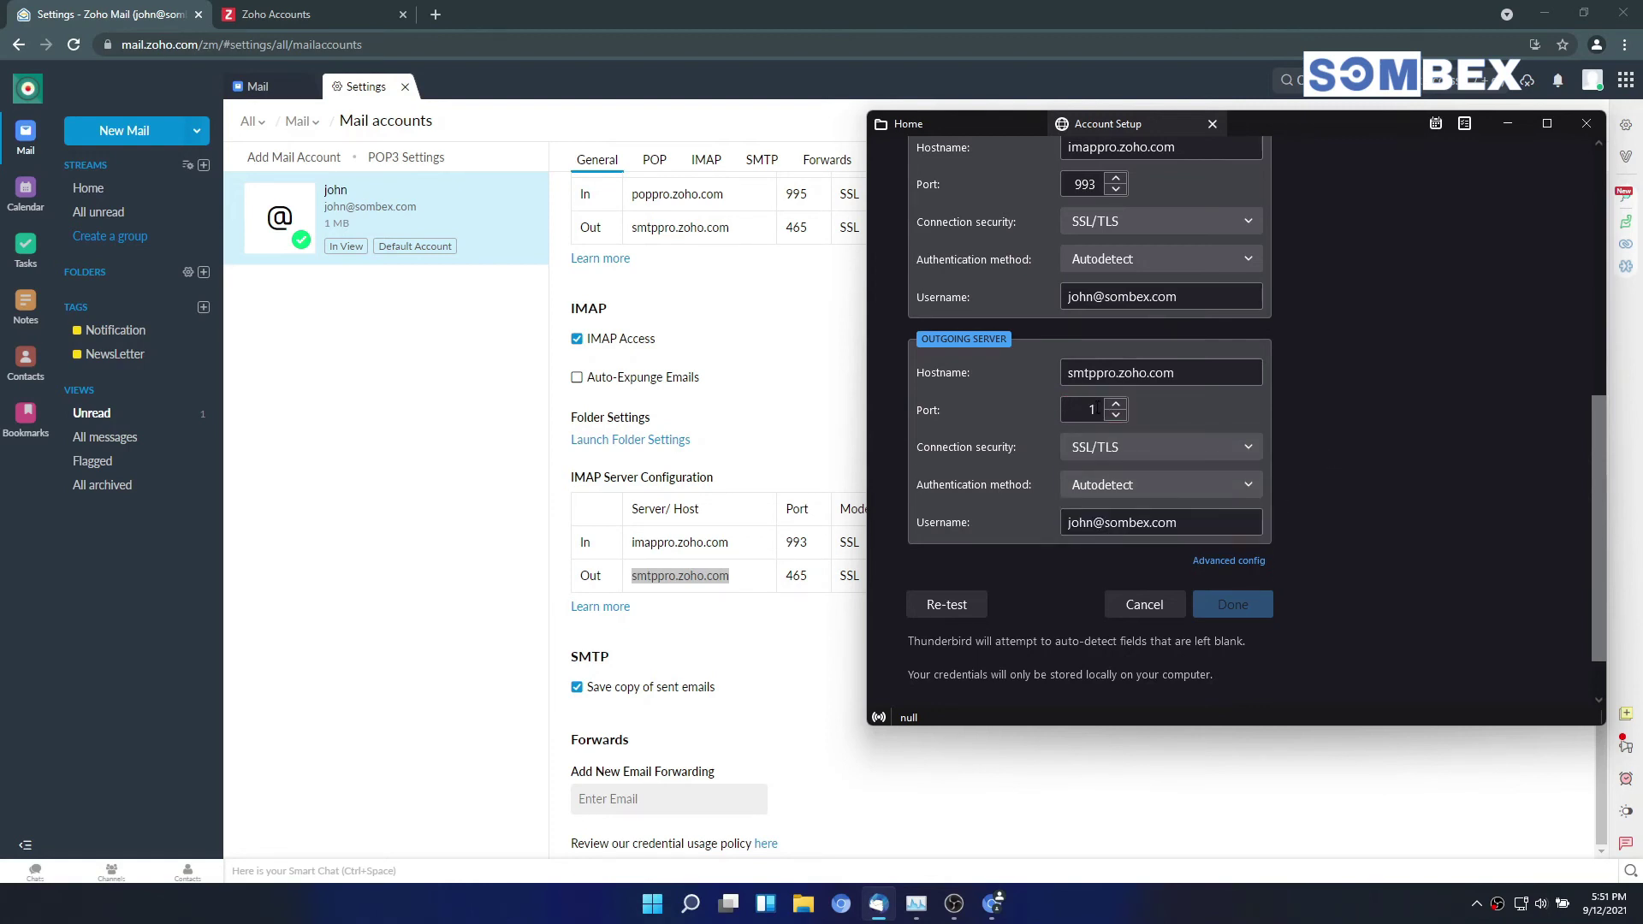
{"action": "double_click", "coordinate": [1081, 409]}
{"action": "type", "text": "465"}
{"action": "left_click", "coordinate": [1390, 415]}
Step: Maximize the Account Setup window, re-test the server settings, and finish creating the account
{"action": "left_click_drag", "start_coordinate": [1312, 121], "coordinate": [857, 110]}
{"action": "double_click", "coordinate": [900, 118]}
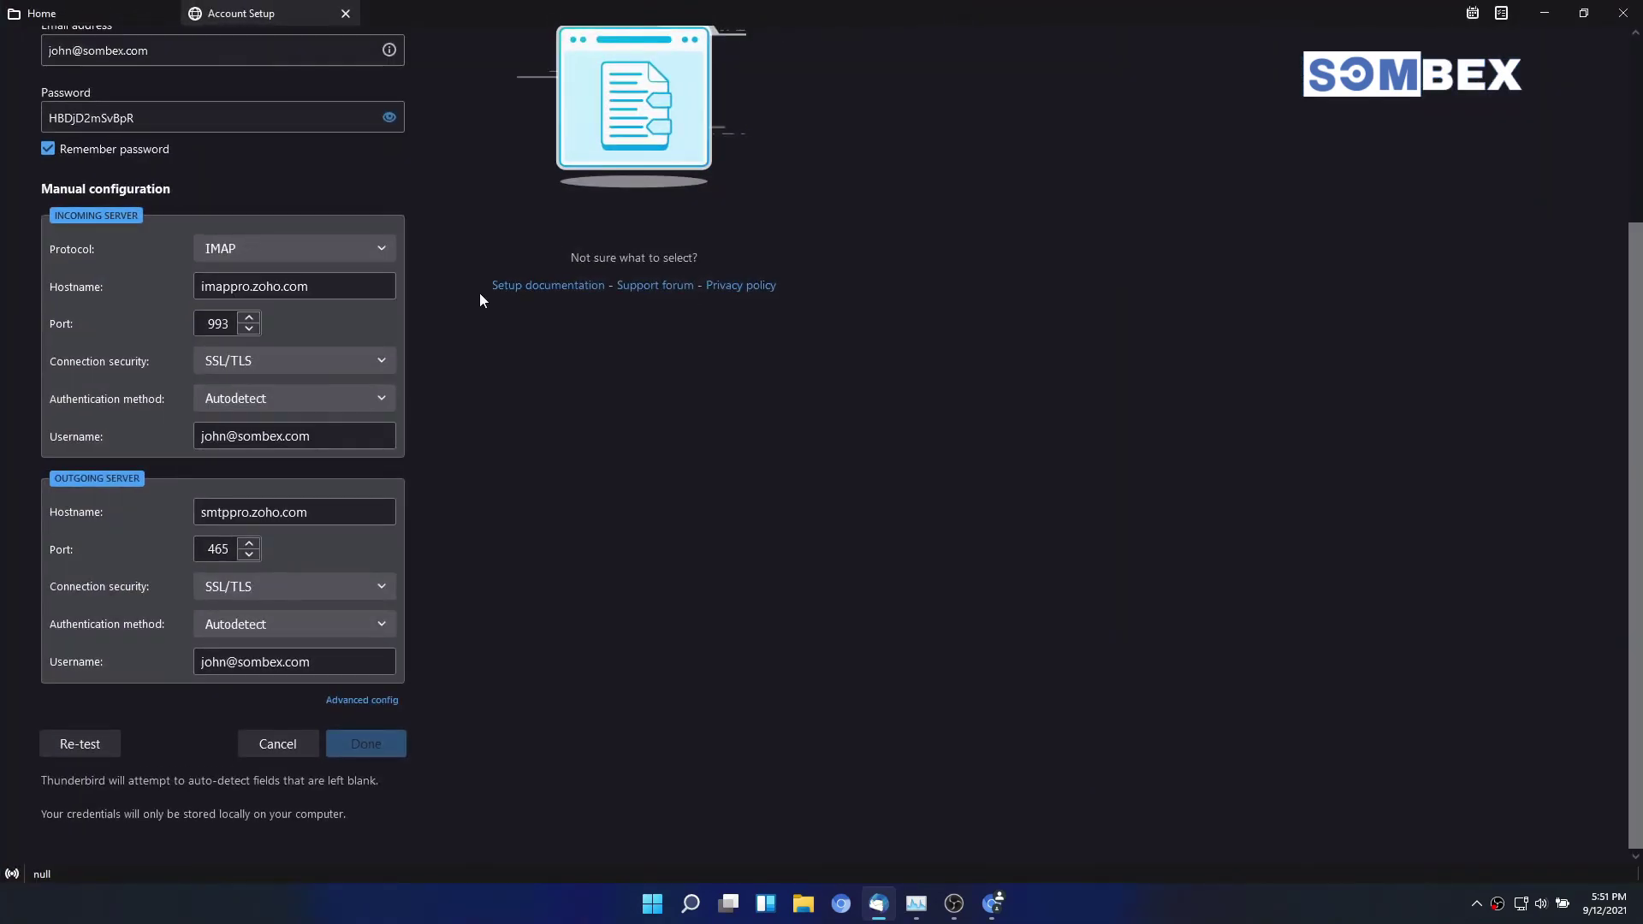
{"action": "left_click", "coordinate": [55, 742]}
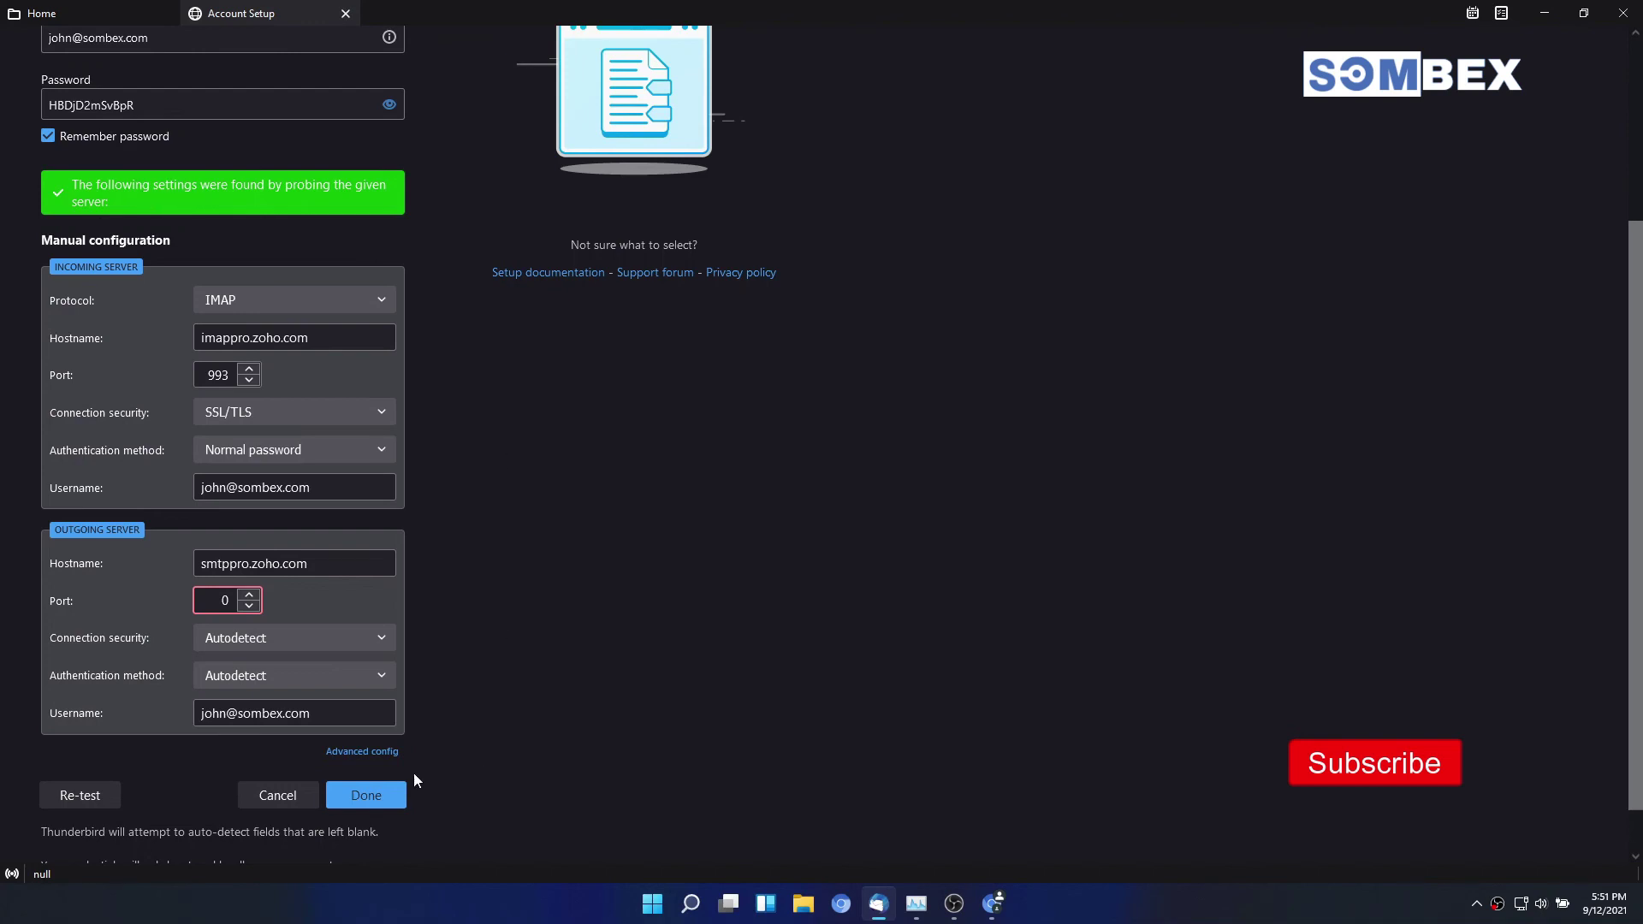
{"action": "left_click", "coordinate": [382, 795]}
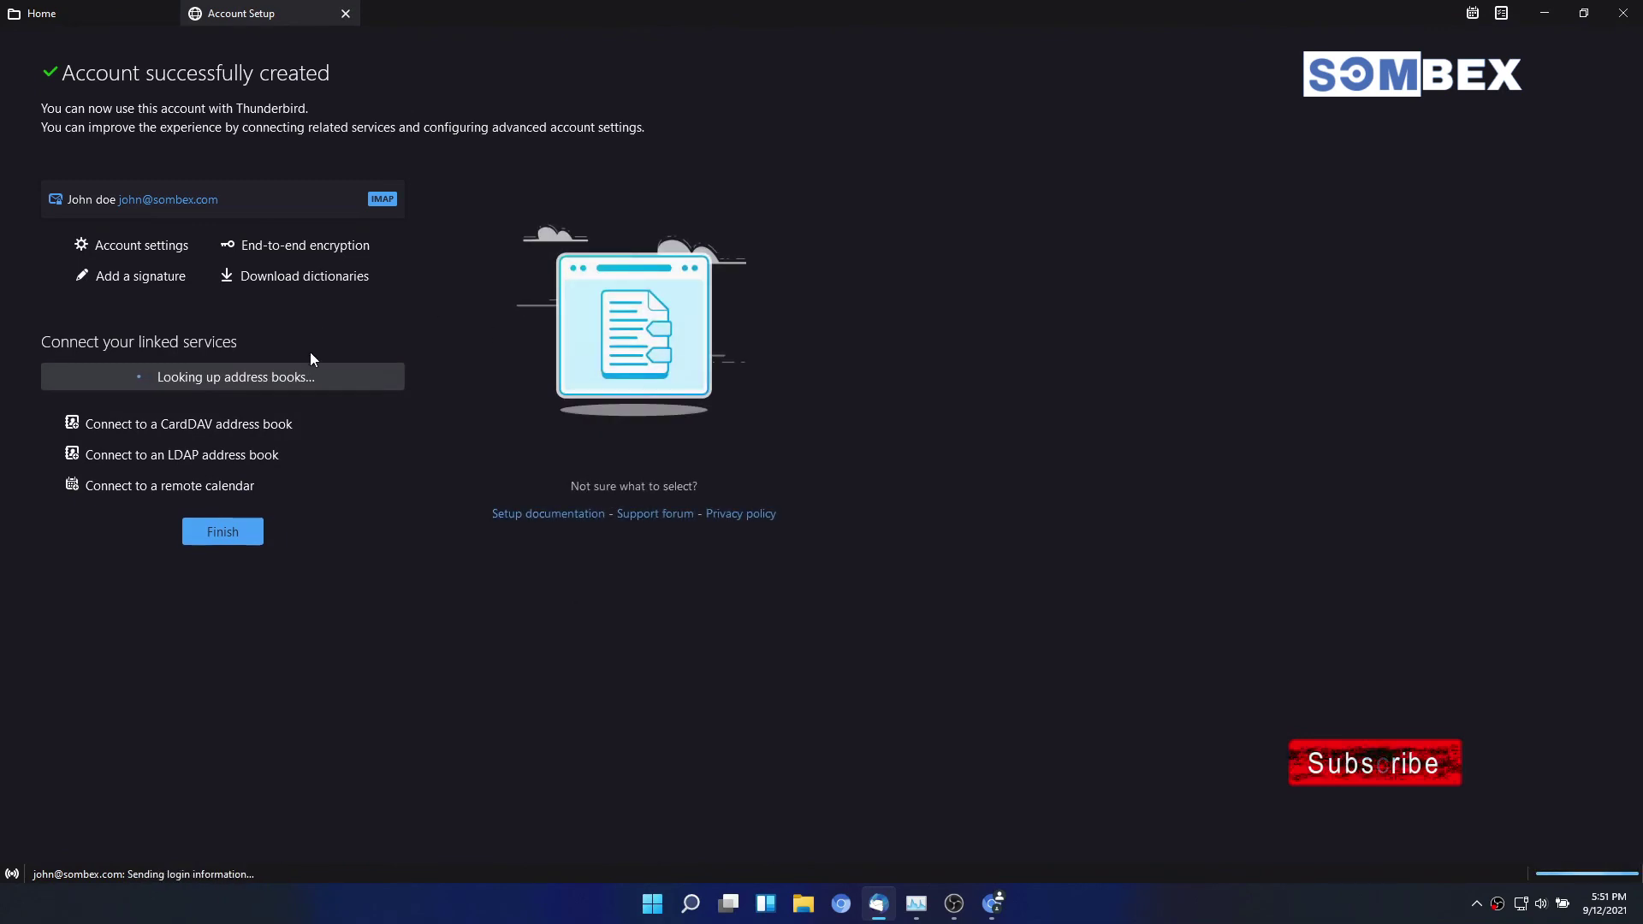
Step: Highlight the 'Account successfully created' heading on the confirmation page
{"action": "left_click_drag", "start_coordinate": [275, 76], "coordinate": [27, 50]}
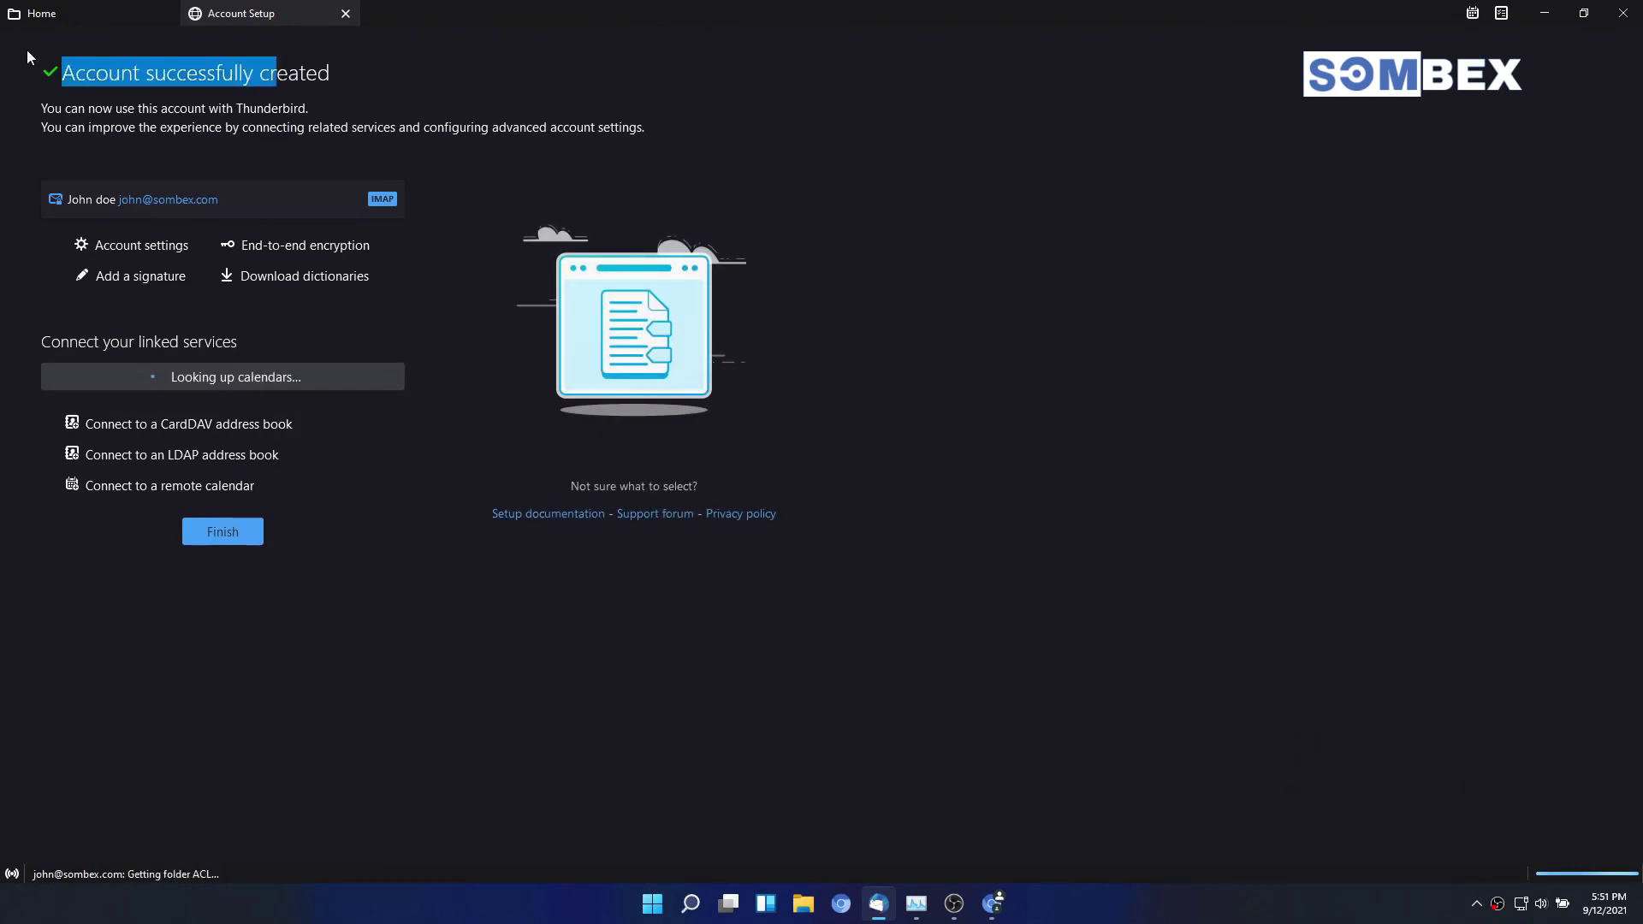